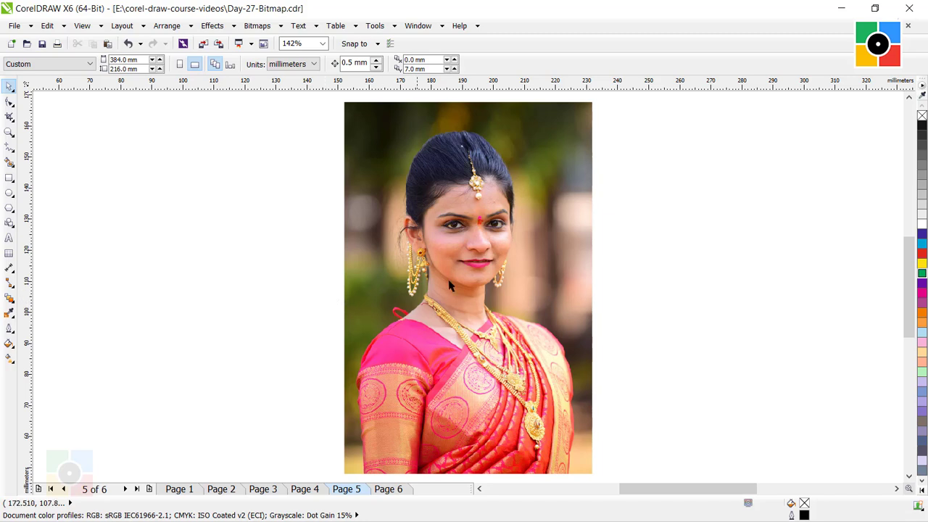
- Convert the RGB portrait photo on Page 5 to CMYK Color (32-bit) mode
left_click(544, 267)
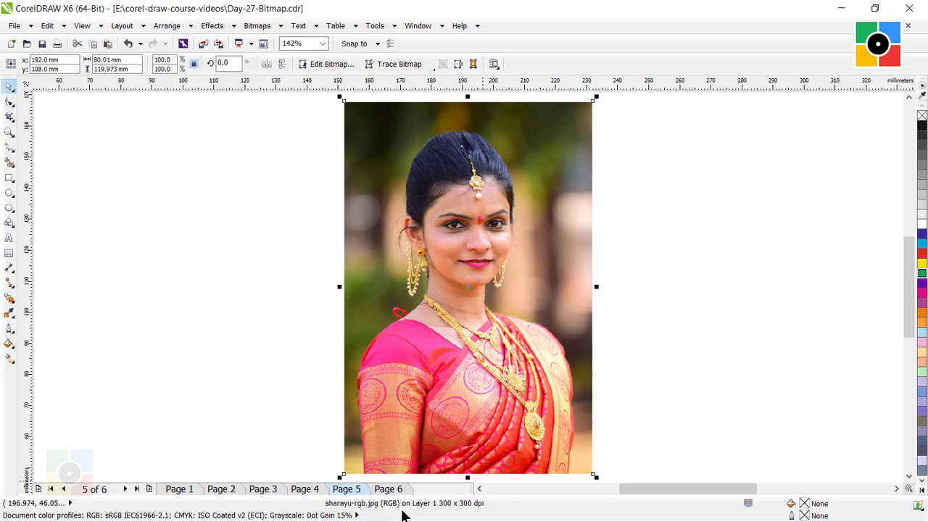
left_click(290, 334)
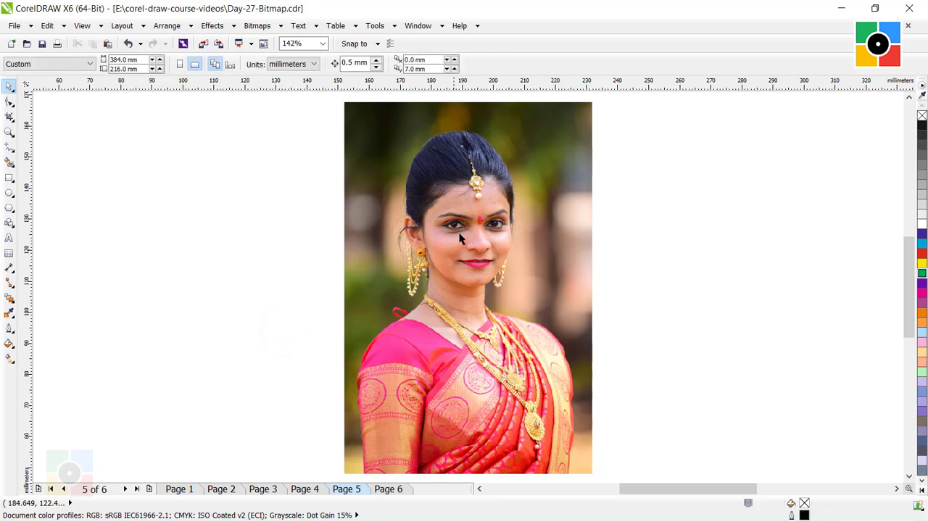
left_click(532, 190)
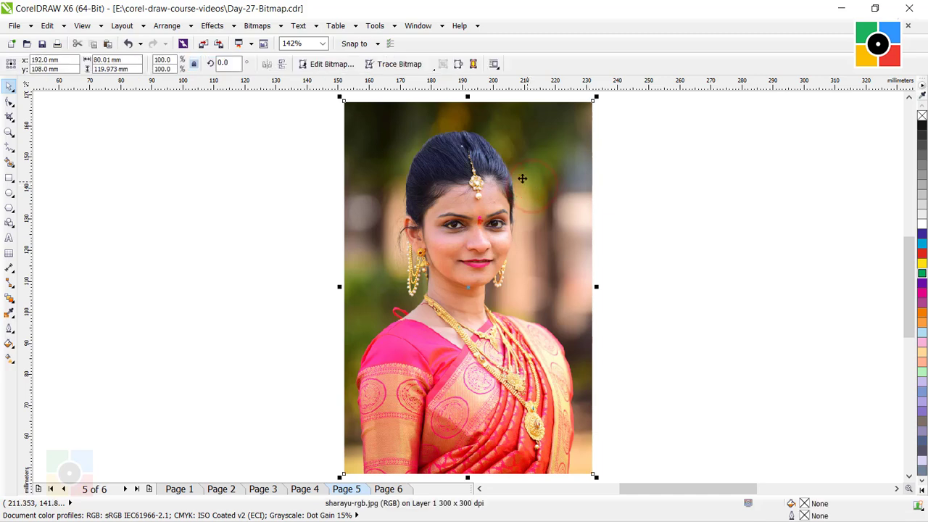
left_click(259, 29)
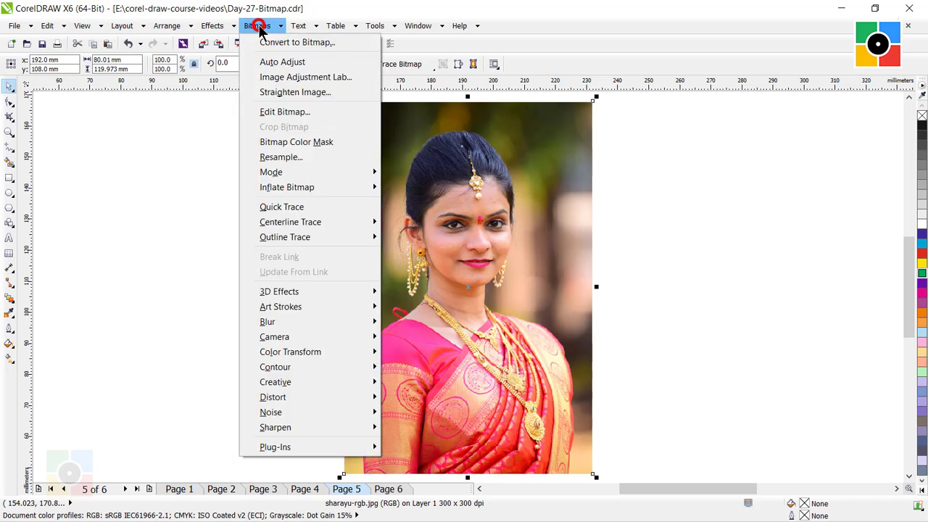
mouse_move(283, 172)
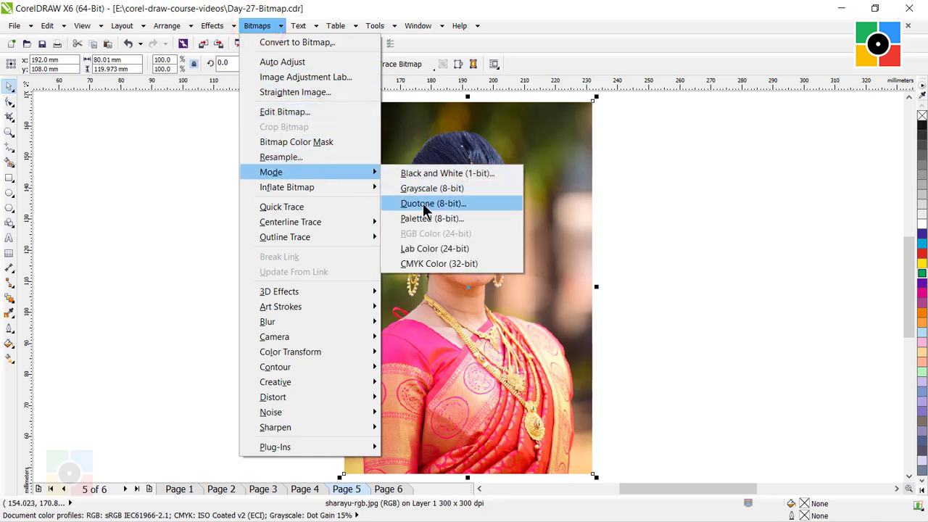
left_click(433, 265)
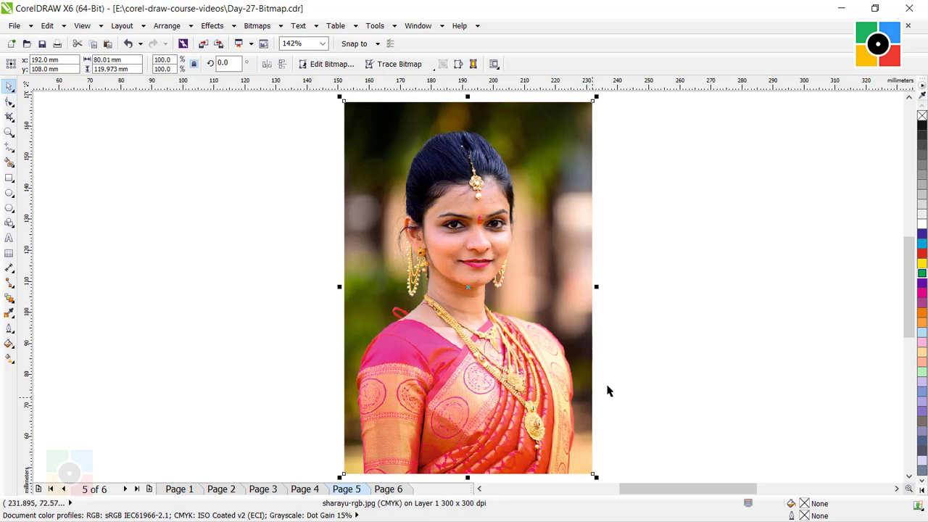
left_click(701, 284)
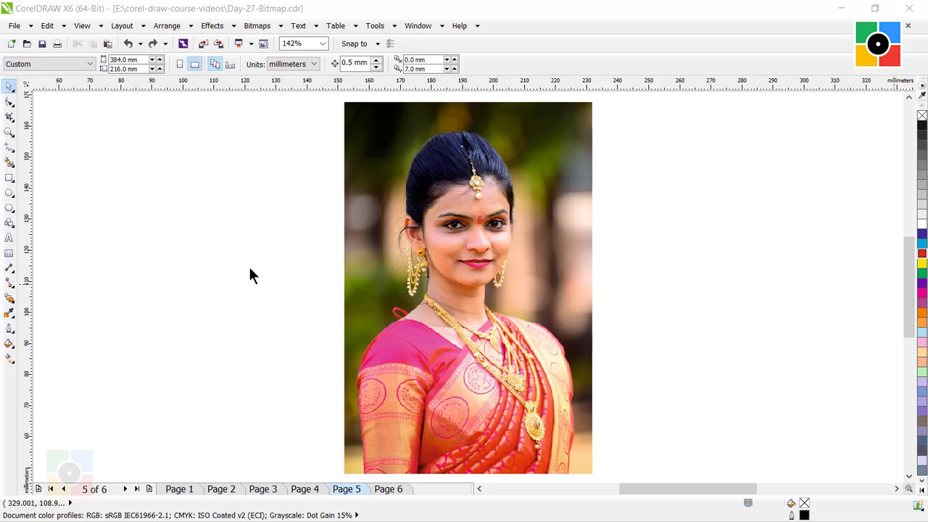
- Convert the CMYK portrait photo on Page 5 to Grayscale (8-bit) mode
left_click(406, 255)
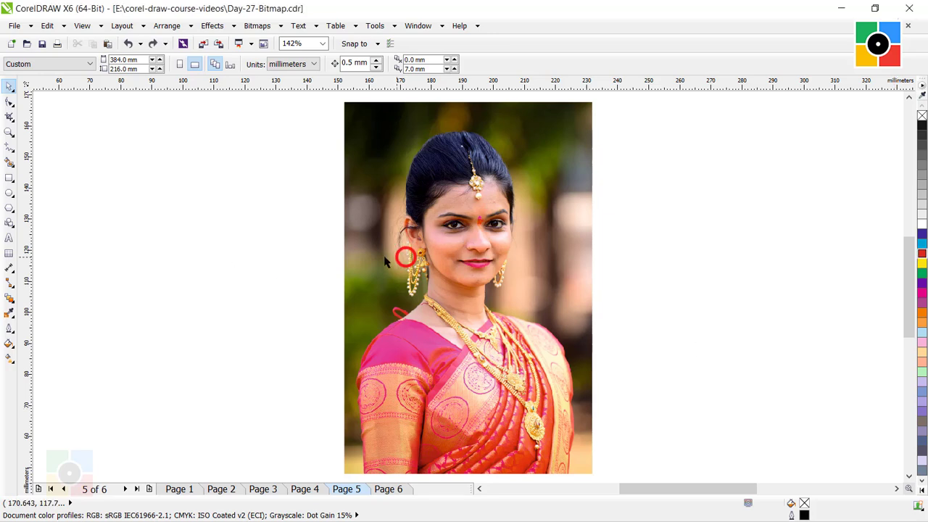
left_click(254, 269)
left_click(374, 154)
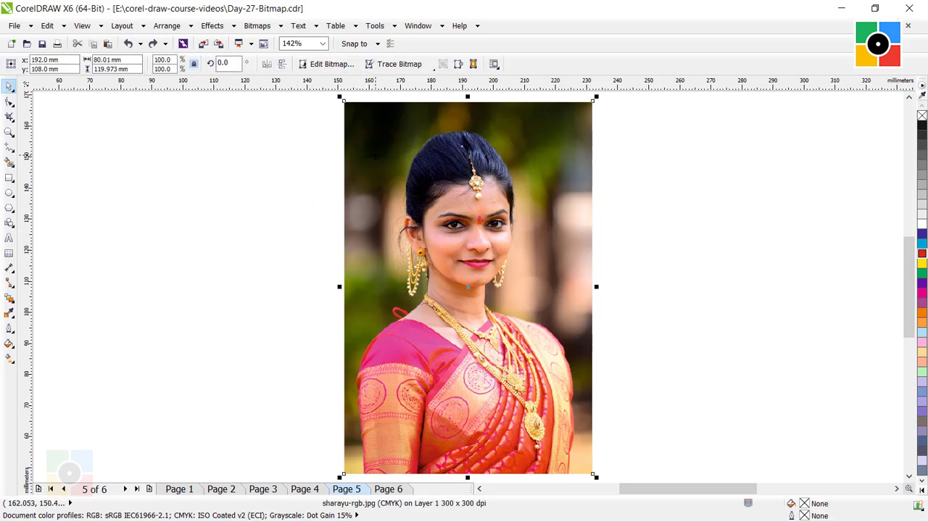
left_click(259, 28)
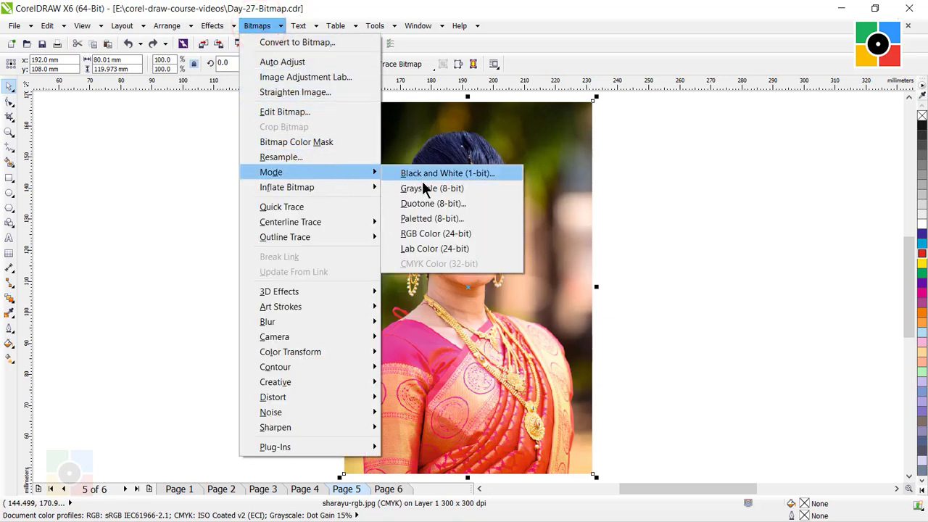
left_click(425, 189)
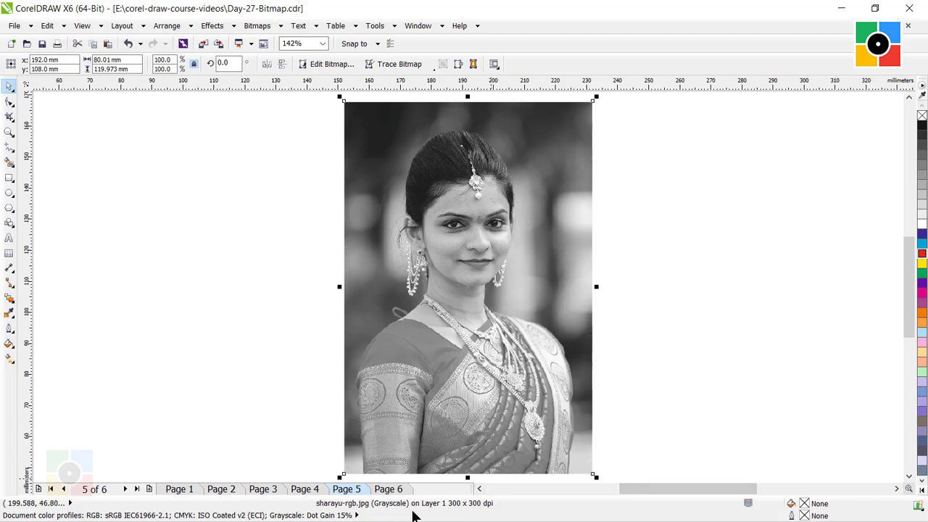
left_click(657, 280)
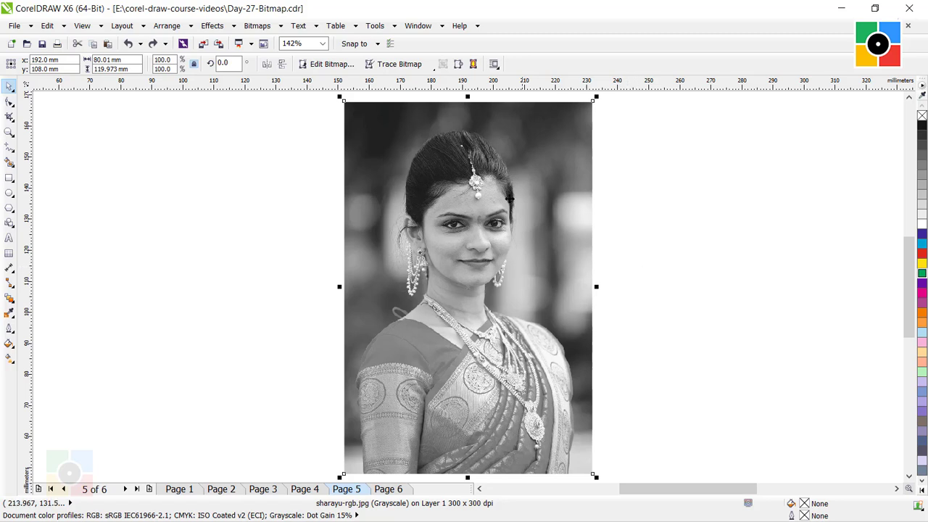
- Start a Black and White (1-bit) conversion of the grayscale portrait, using the Halftone method with the Line screen type
left_click(254, 25)
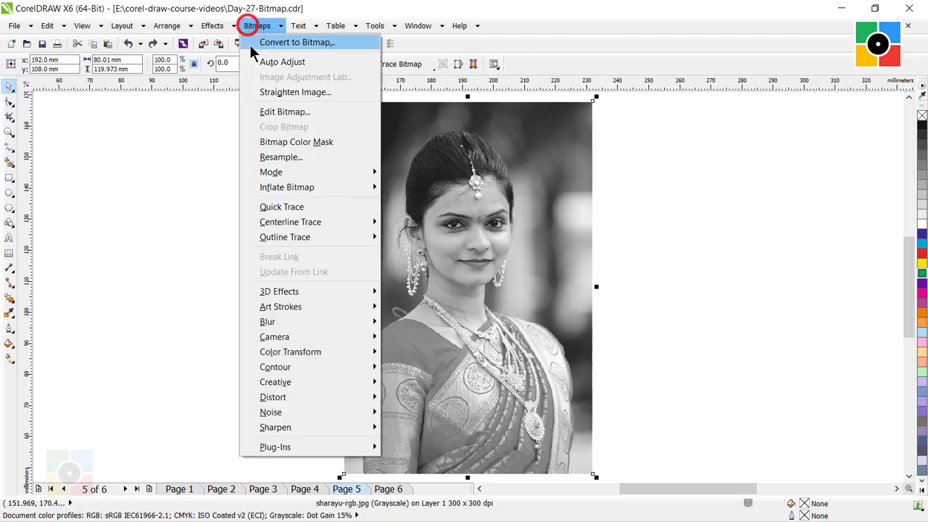
mouse_move(283, 174)
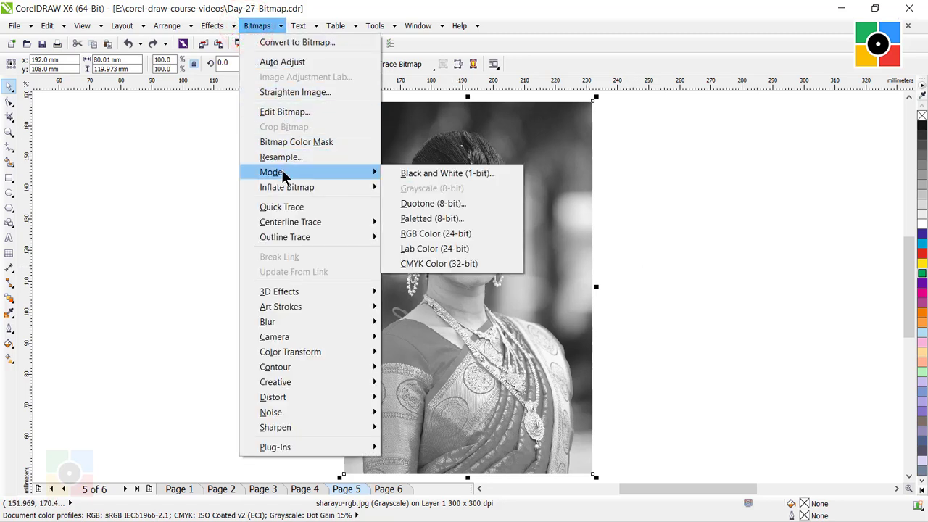
left_click(440, 174)
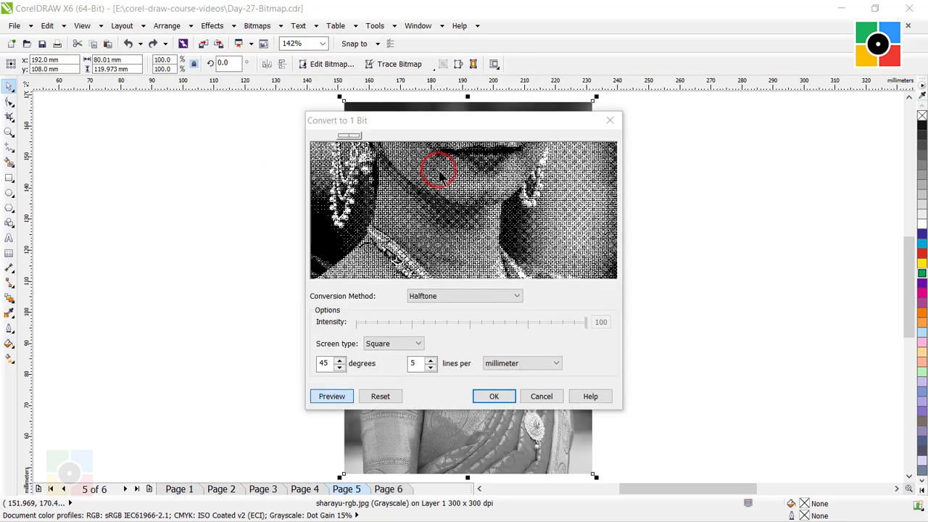
left_click(486, 296)
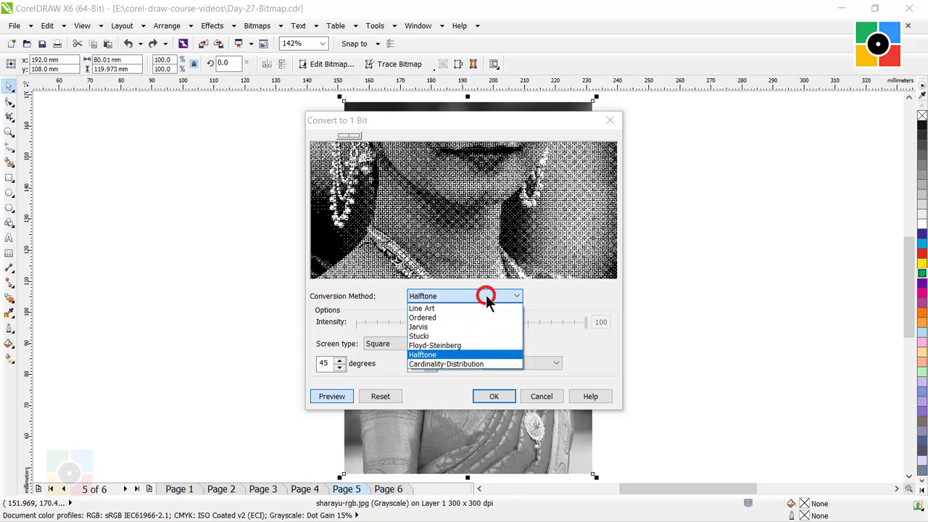
left_click(433, 355)
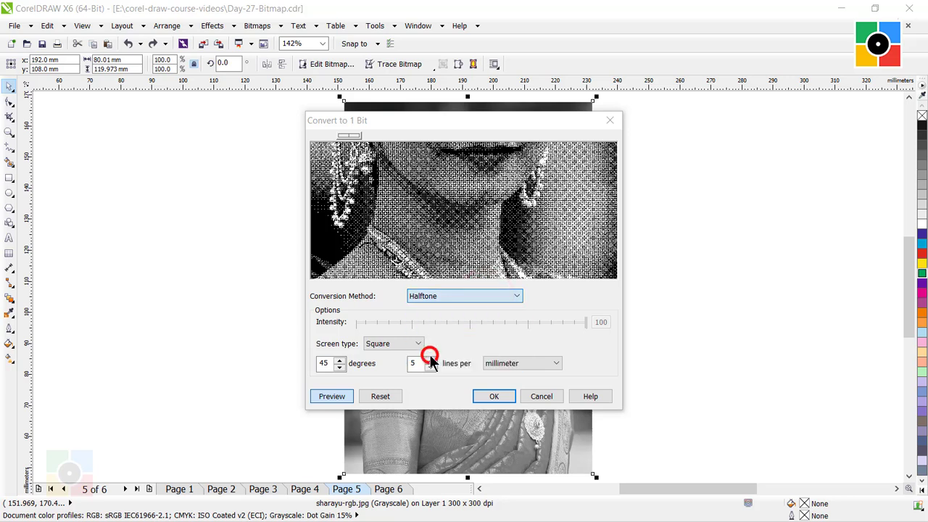
left_click(398, 343)
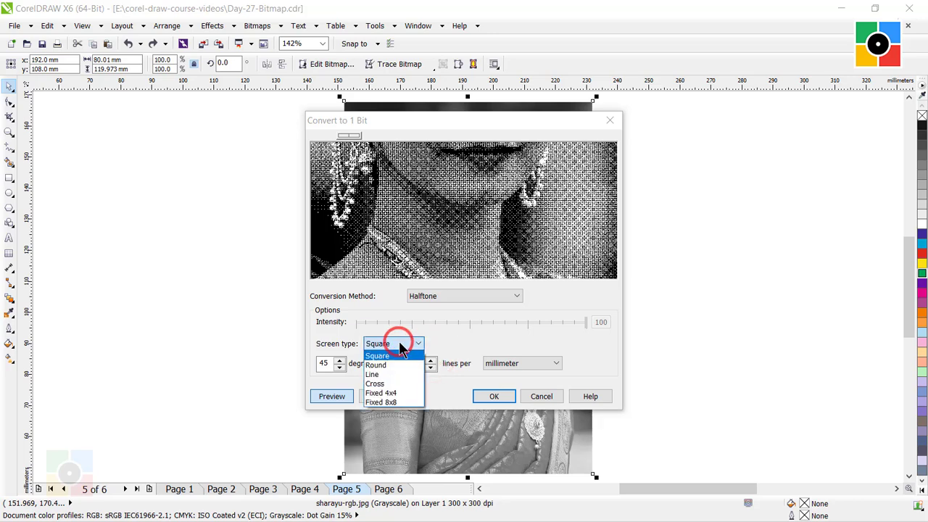
left_click(394, 374)
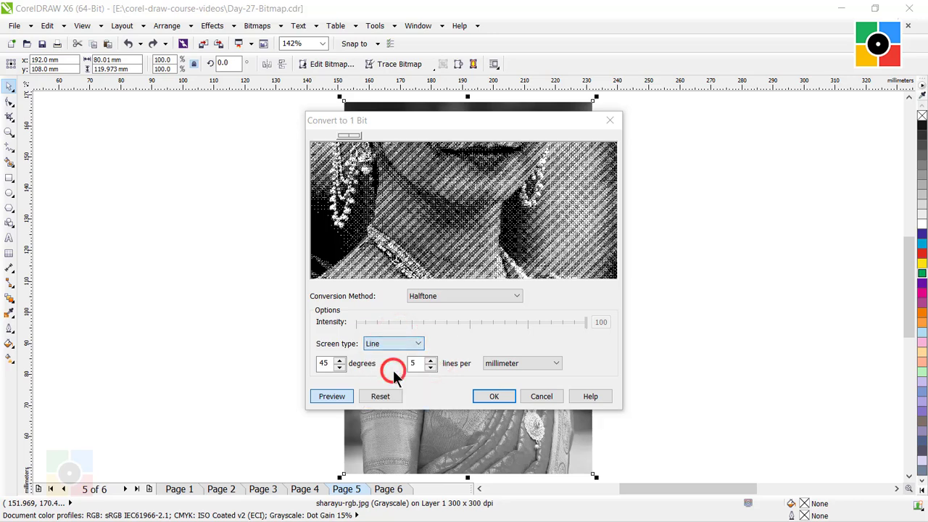
- Set the halftone screen to 40 lines per inch at 45 degrees and apply the 1-bit conversion to the portrait
left_click(330, 364)
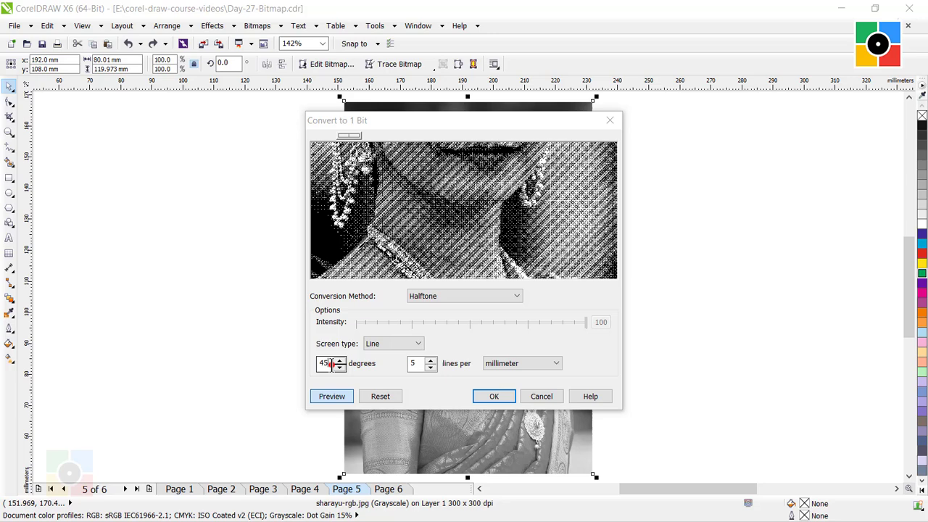
double_click(413, 363)
type("40")
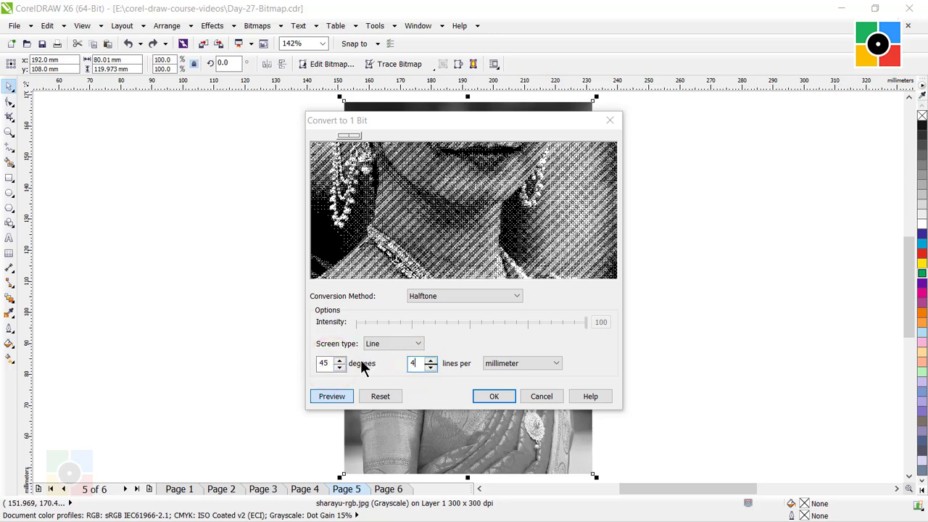
left_click(517, 363)
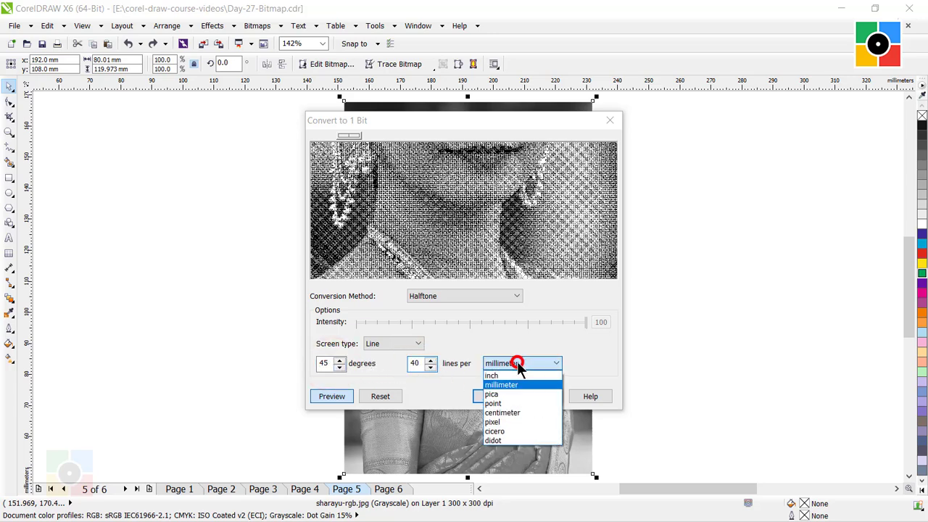
left_click(514, 375)
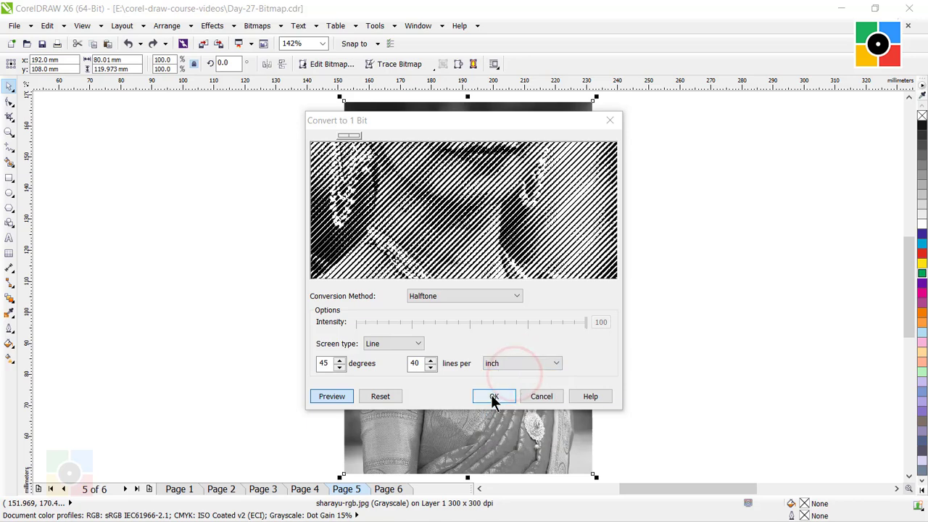
left_click(493, 396)
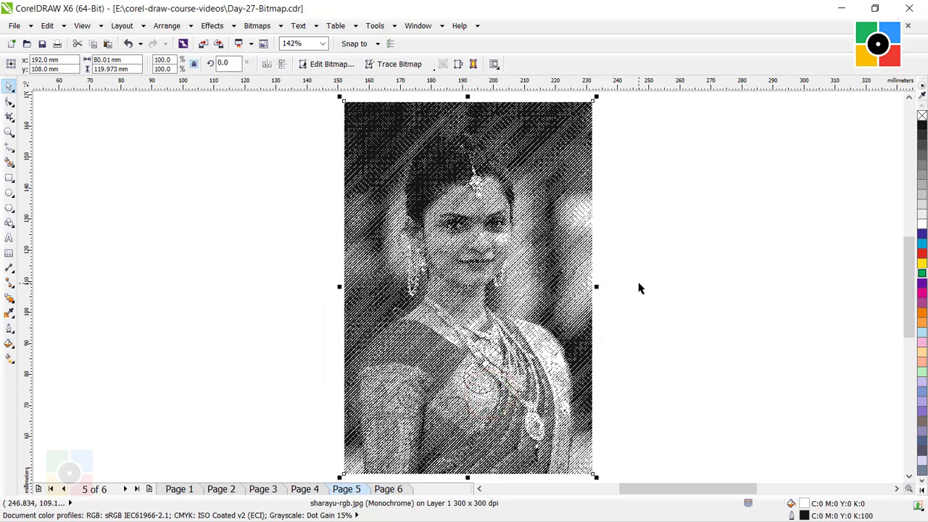
left_click(639, 288)
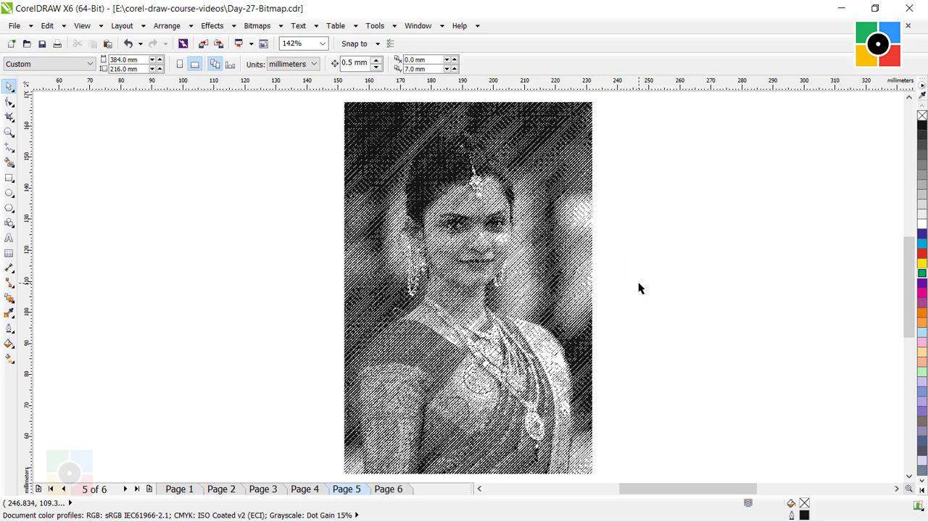
key("ctrl+z")
key("ctrl+shift+z")
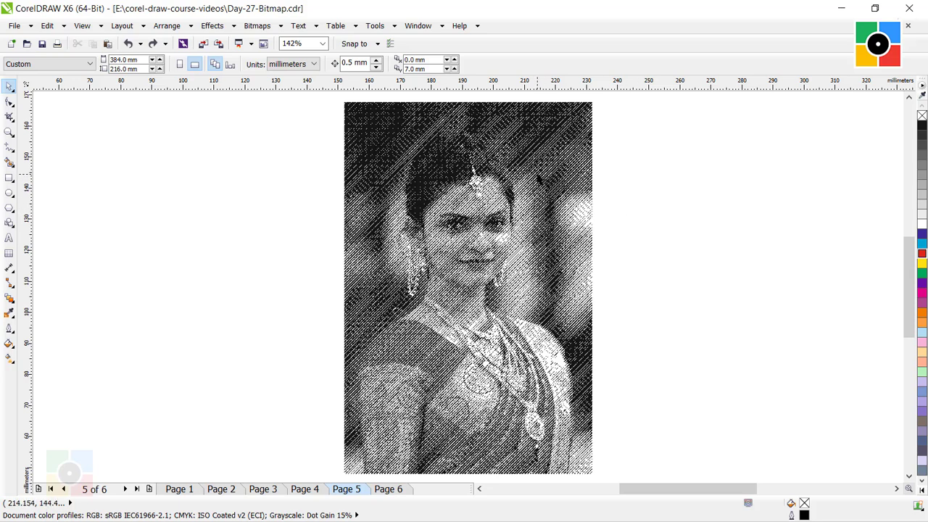
- Recolor the dark lines of the monochrome portrait with blue, then cyan, and finally red (C:0 M:100 Y:100 K:0)
left_click(538, 177)
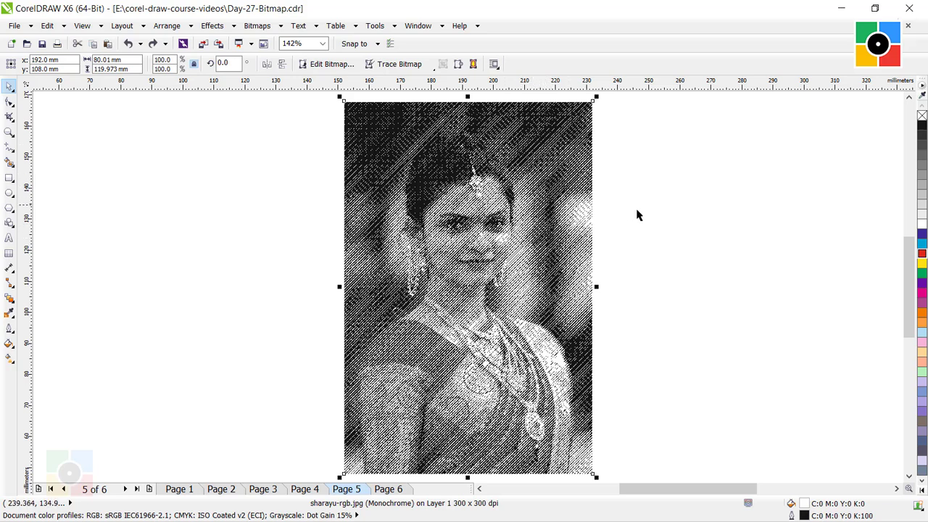
left_click(923, 235)
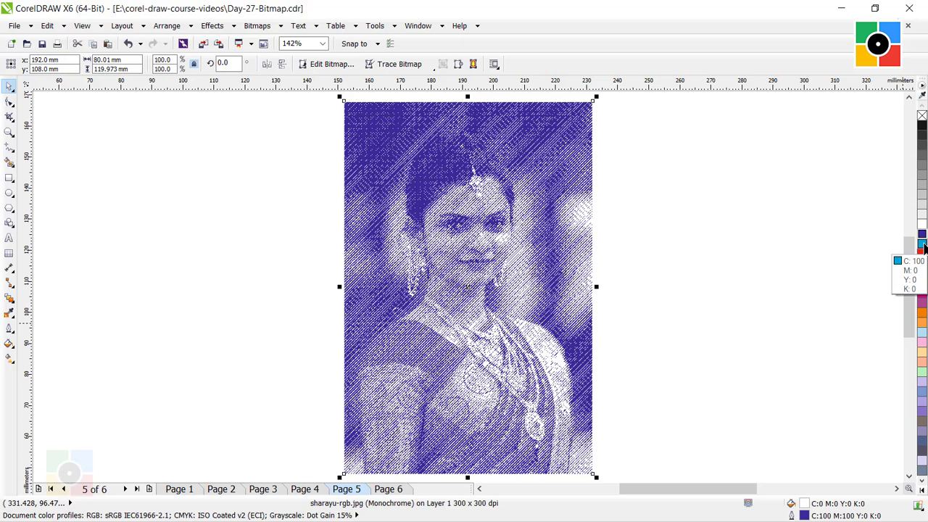
left_click(923, 245)
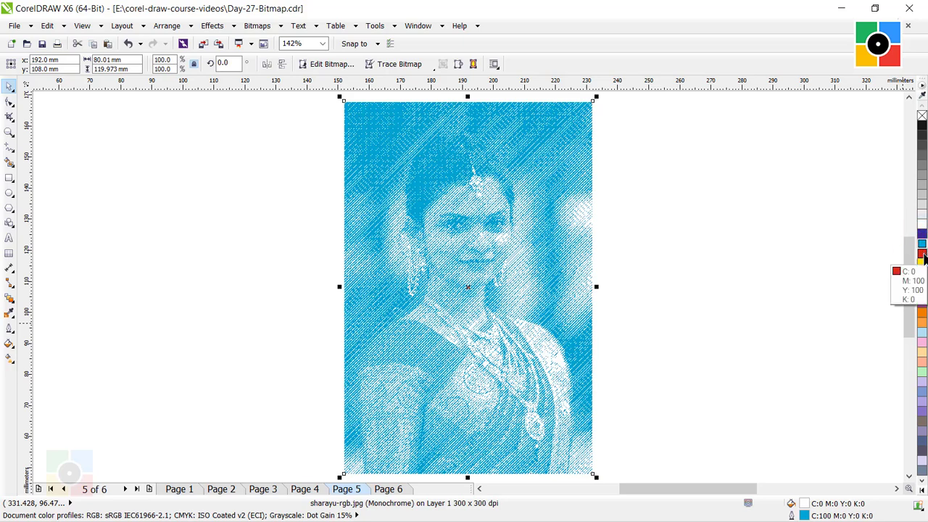
left_click(923, 254)
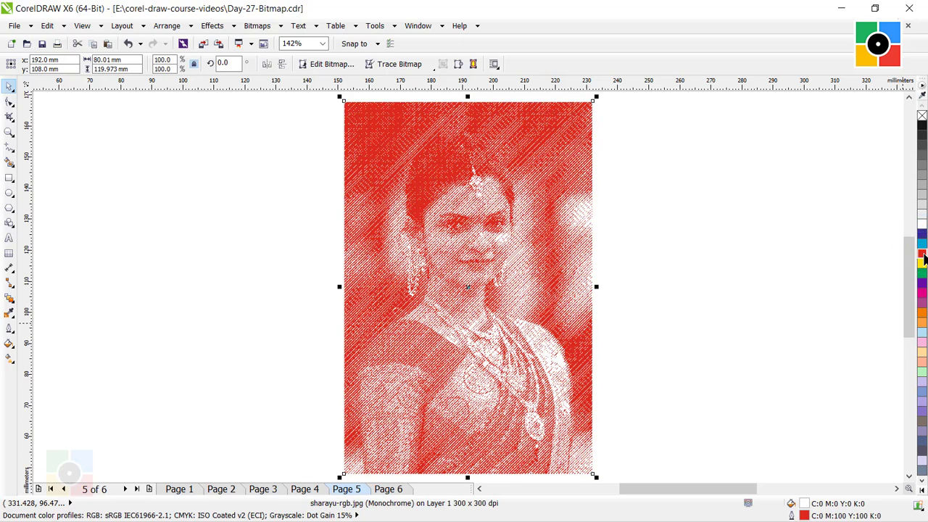
left_click(640, 210)
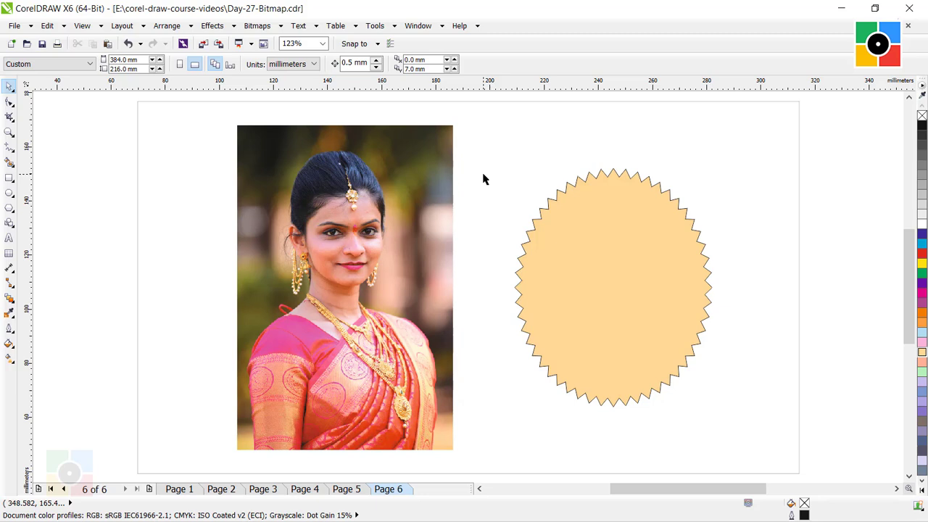
- Place the portrait photo on Page 6 inside the jagged orange ellipse as a PowerClip
left_click(426, 188)
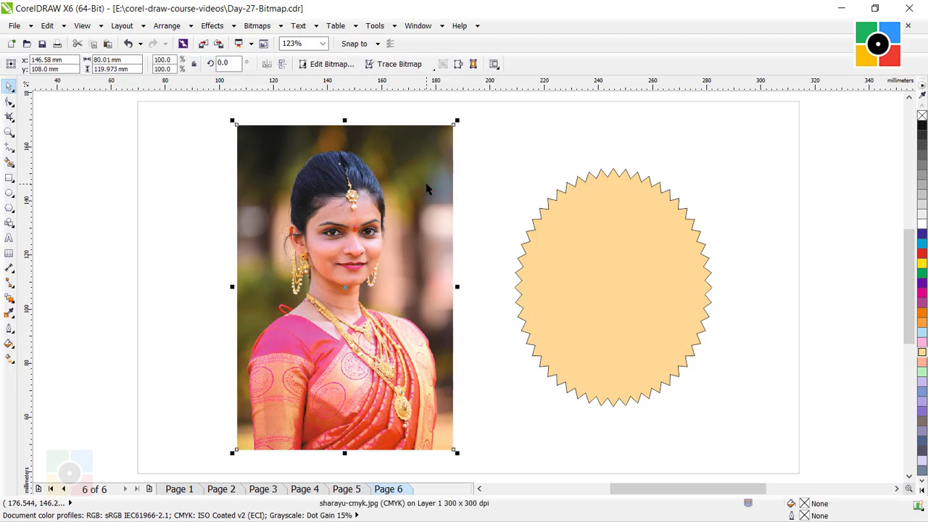
left_click(596, 259)
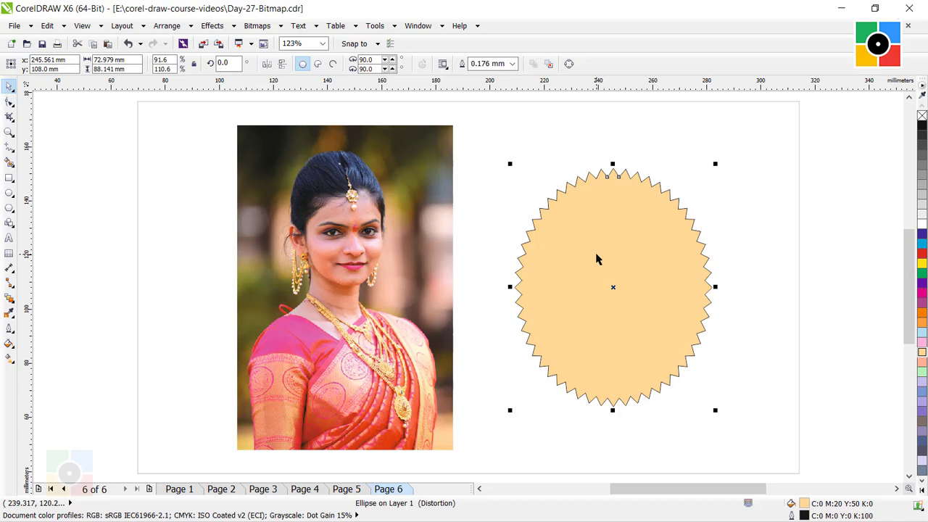
left_click(419, 201)
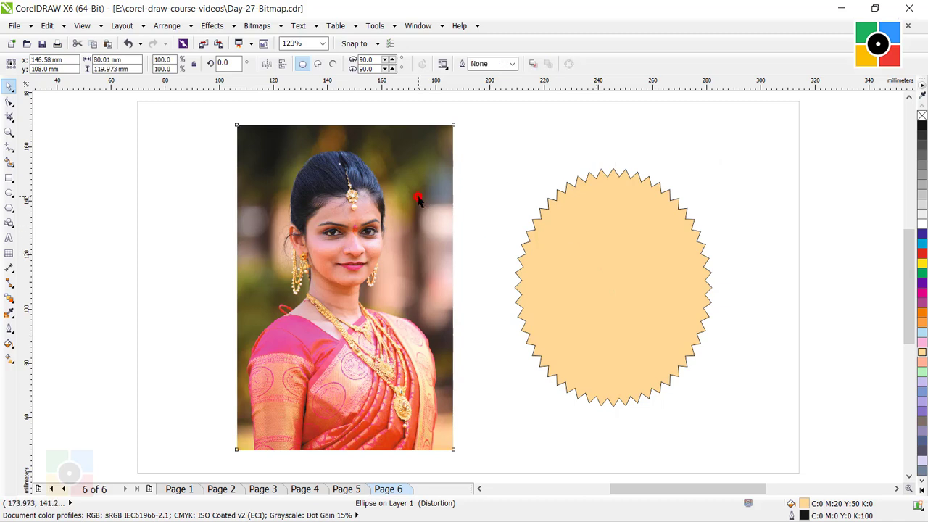
left_click(211, 27)
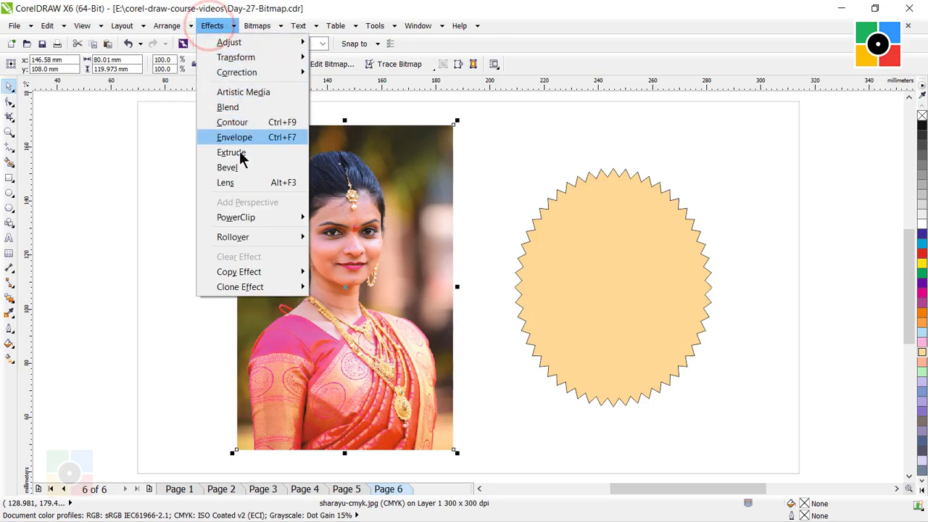
mouse_move(252, 220)
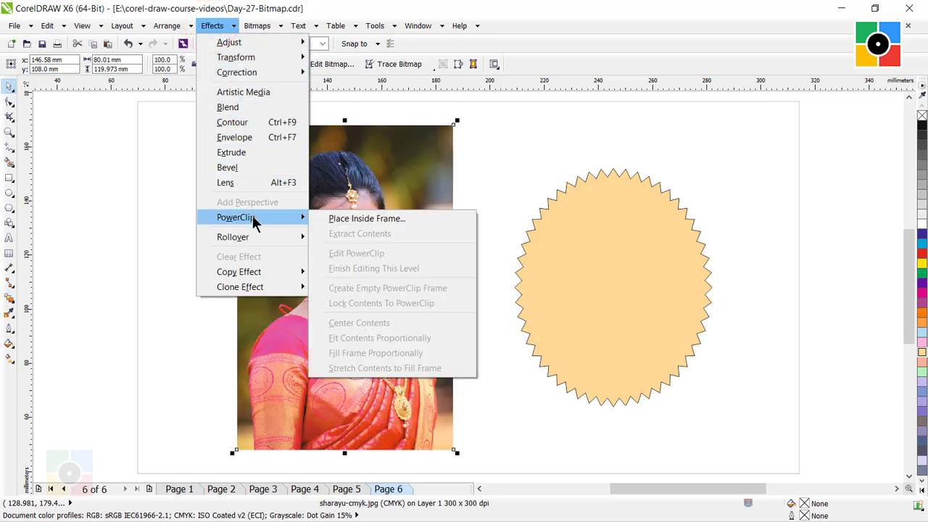
left_click(358, 219)
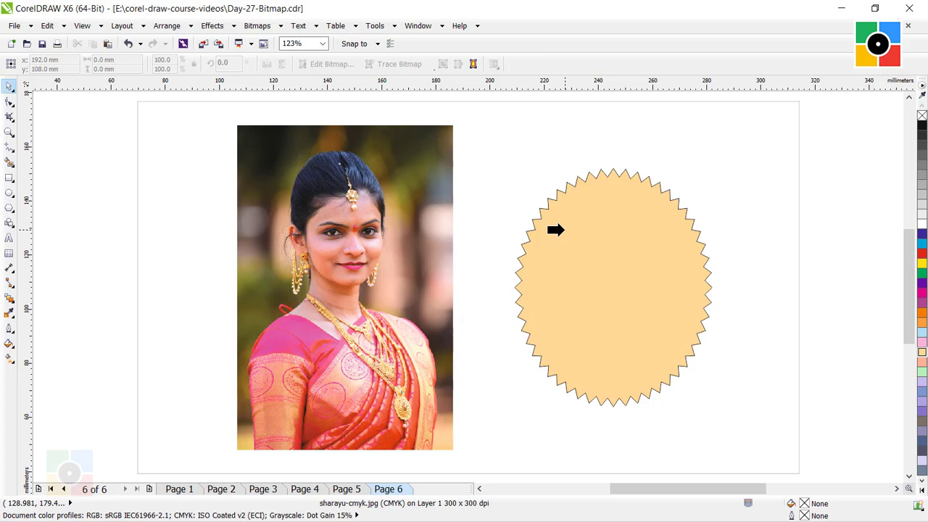
left_click(555, 230)
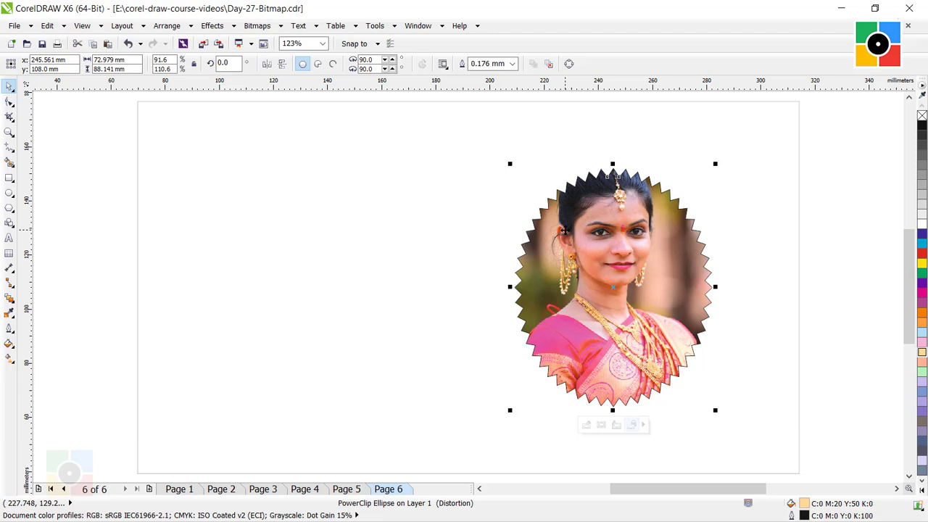
left_click(754, 238)
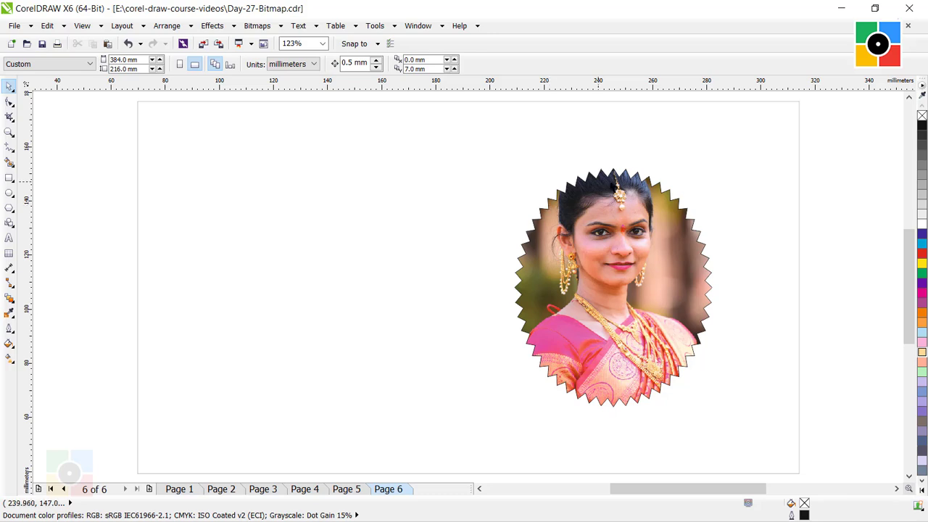
- Edit the PowerClip contents to move the portrait about 13 mm down within the jagged frame, and finish editing this level
left_click(599, 248)
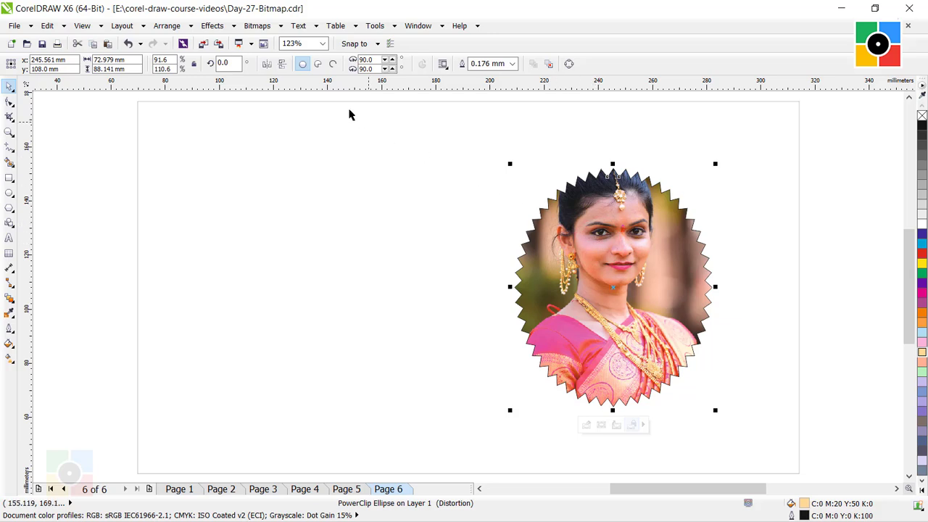
left_click(212, 26)
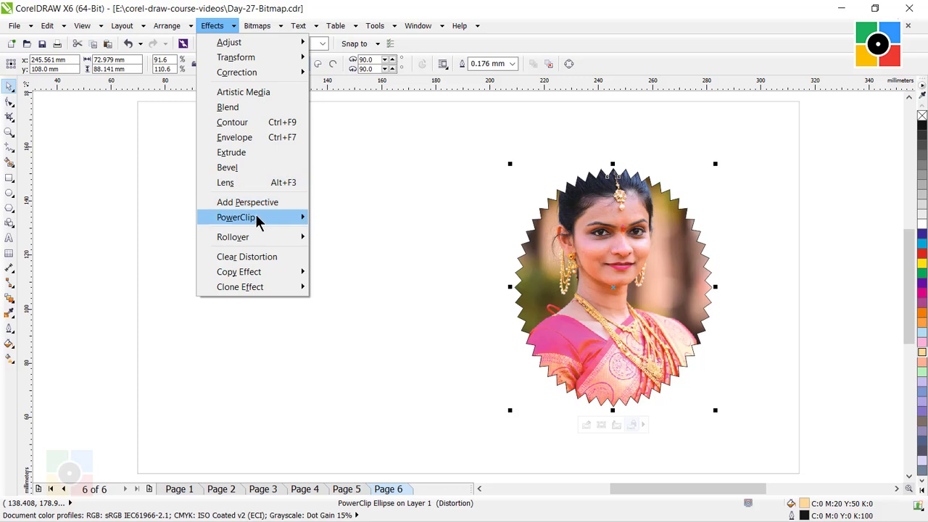
mouse_move(256, 219)
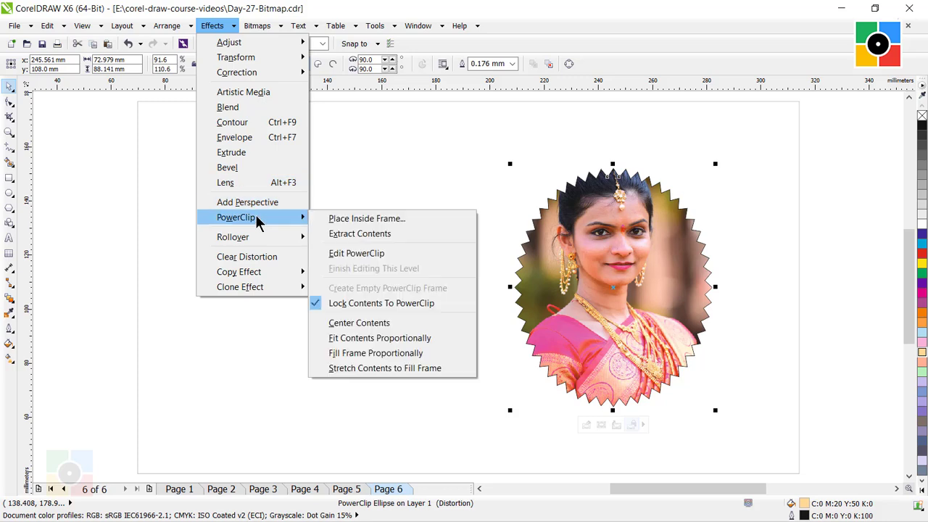
left_click(364, 253)
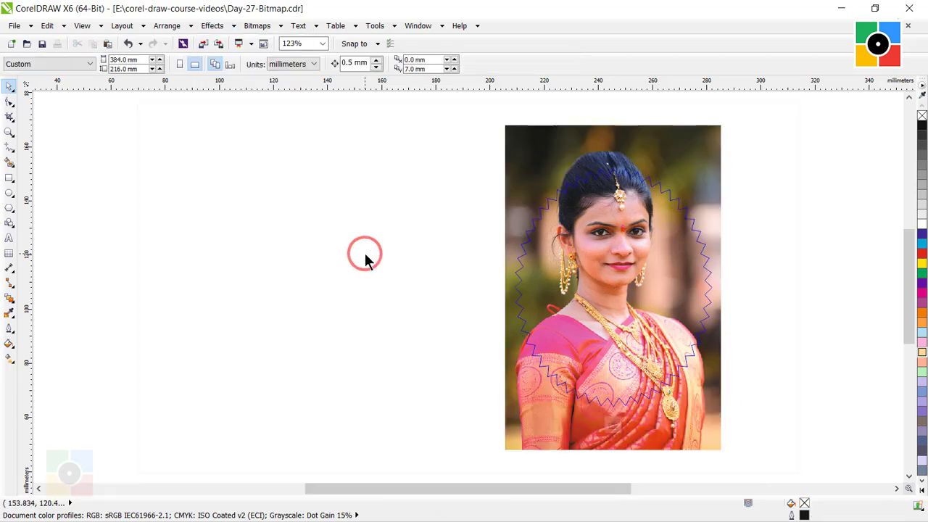
left_click(609, 259)
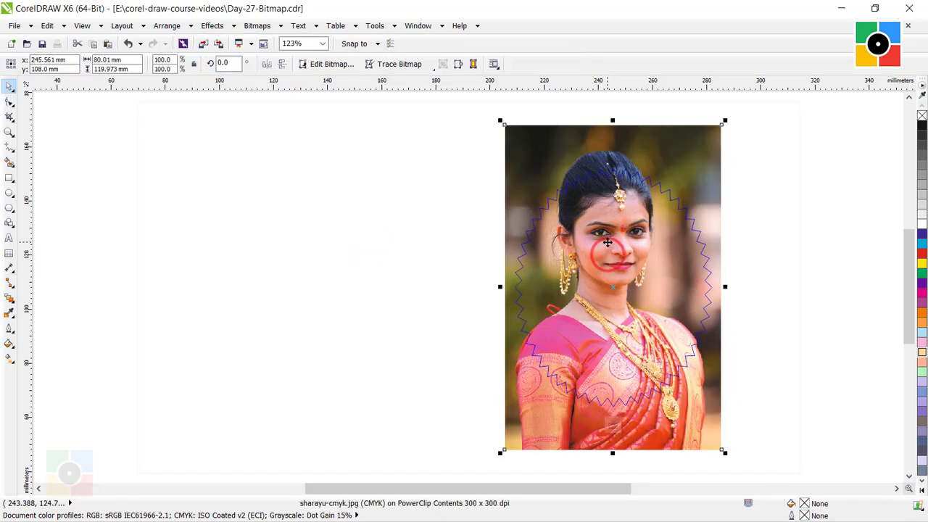
mouse_move(604, 245)
left_mouse_down()
mouse_move(599, 270)
mouse_move(603, 262)
left_mouse_up()
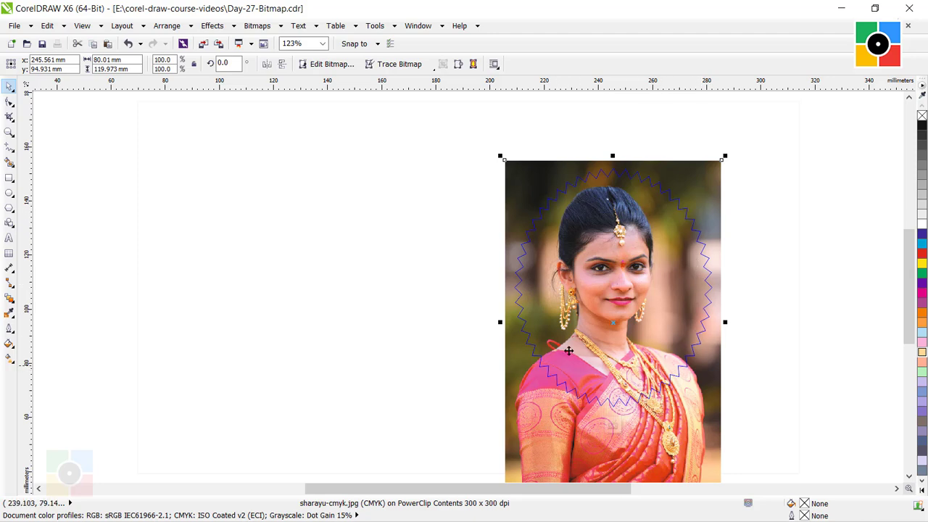
left_click(213, 27)
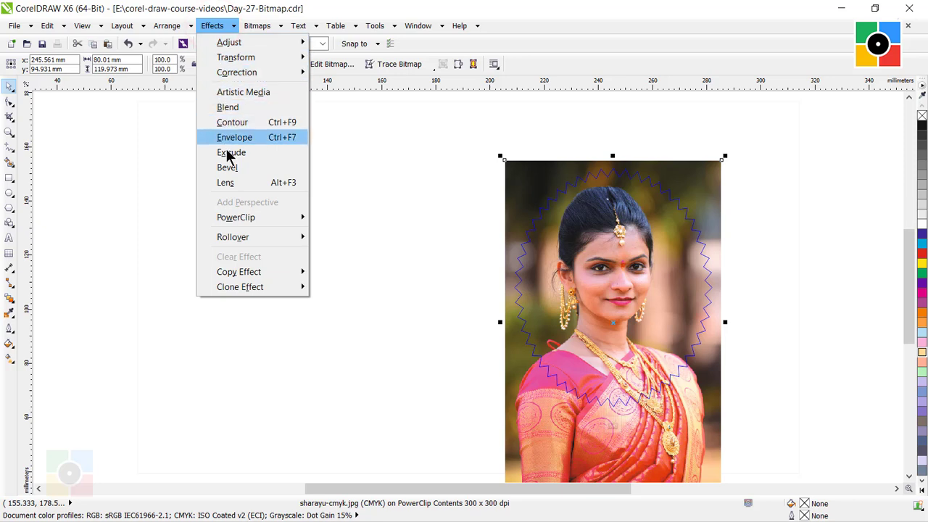
left_click(243, 220)
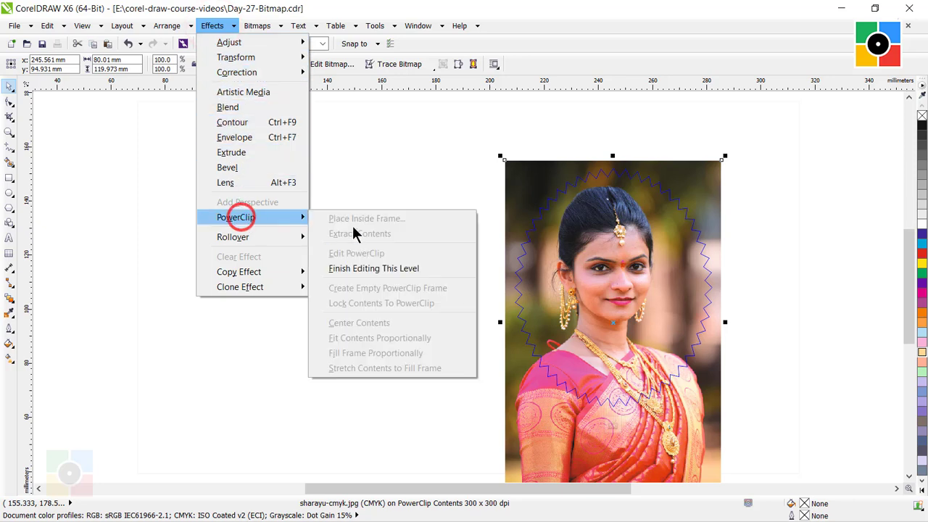
left_click(370, 270)
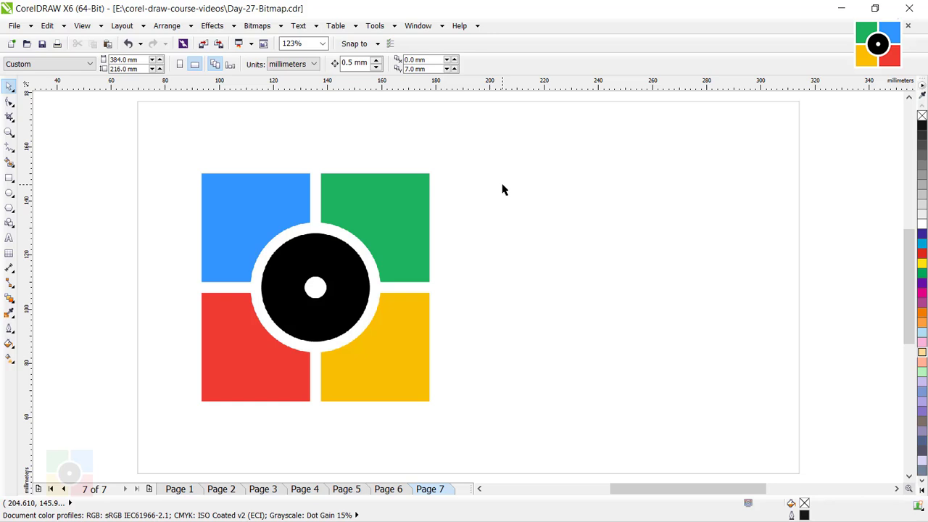
- Trace the logo bitmap on Page 7 into vector objects using Outline Trace with the Line art image type
left_click(389, 190)
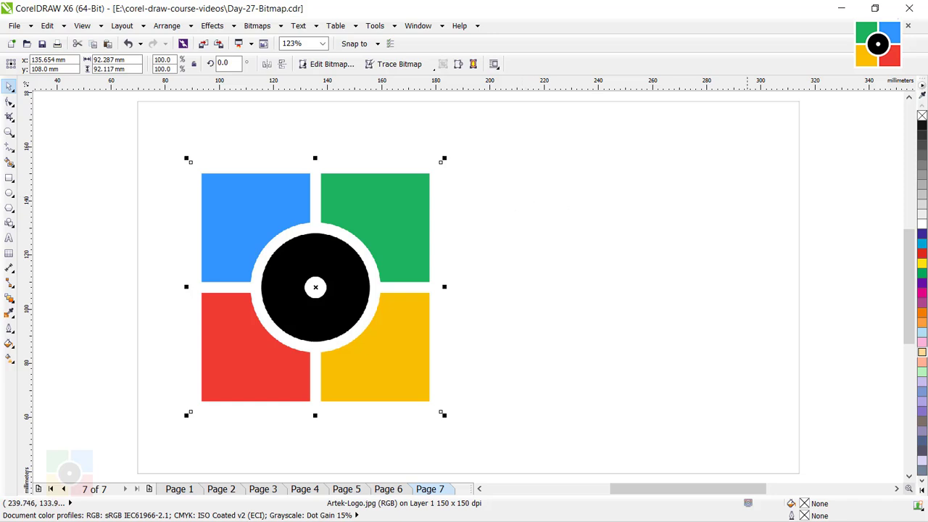
left_click(505, 230)
left_click(406, 218)
left_click(259, 27)
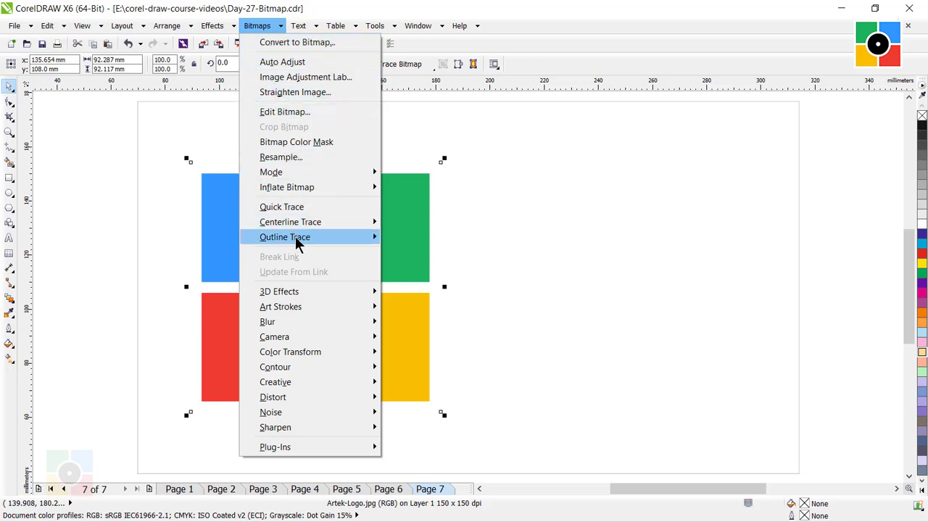
mouse_move(298, 244)
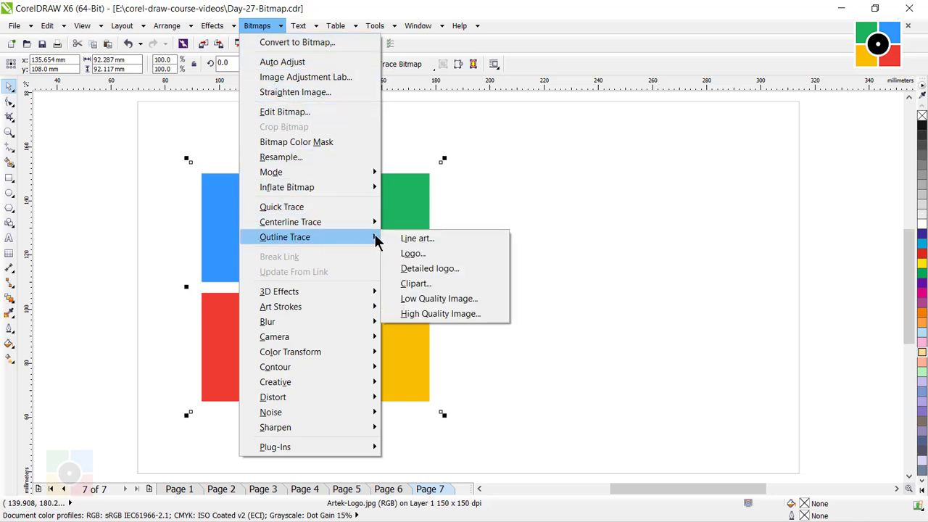
left_click(421, 243)
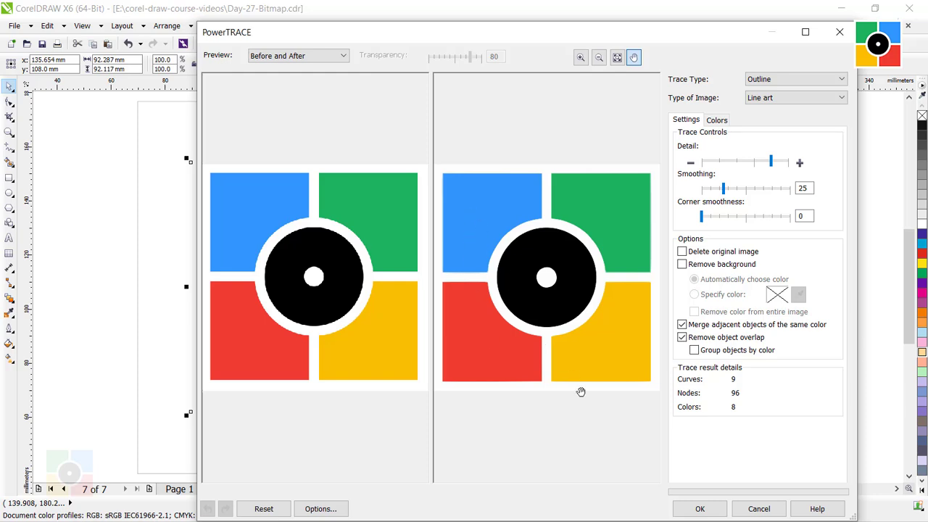
left_click(698, 510)
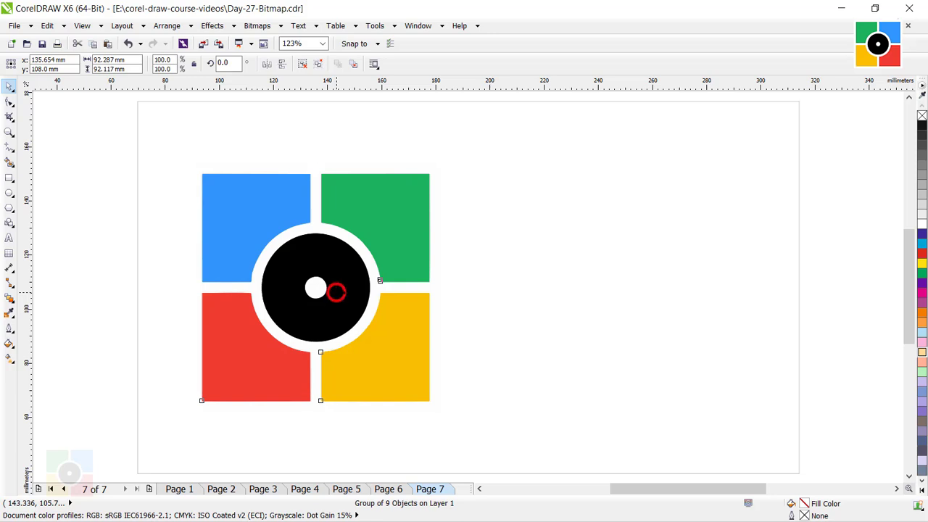
- Move the traced logo about 102 mm to the right of the original bitmap and select each one in turn to compare them
left_click_drag(331, 290, 614, 305)
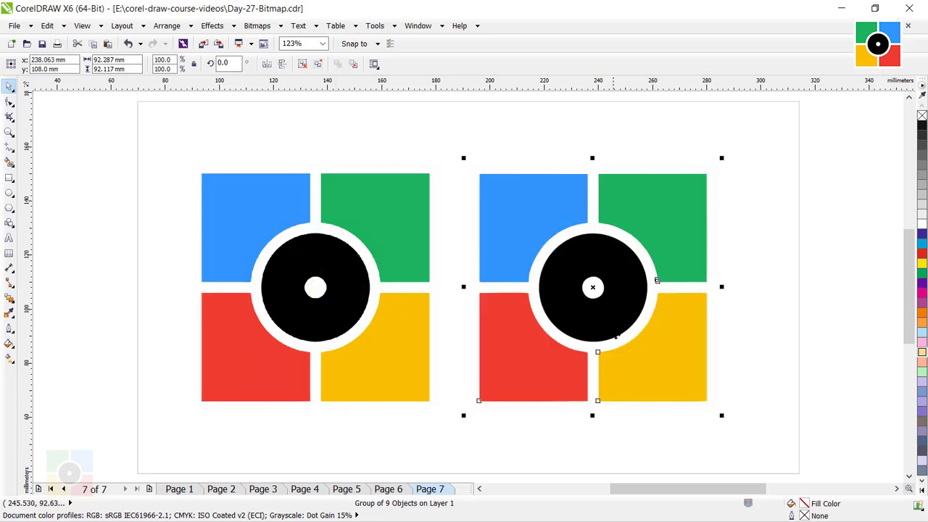
left_click(772, 333)
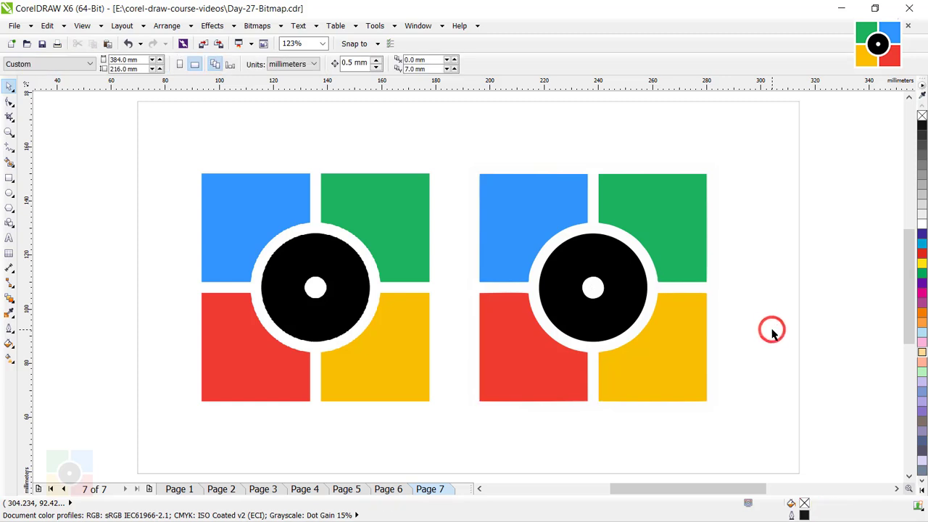
left_click(353, 219)
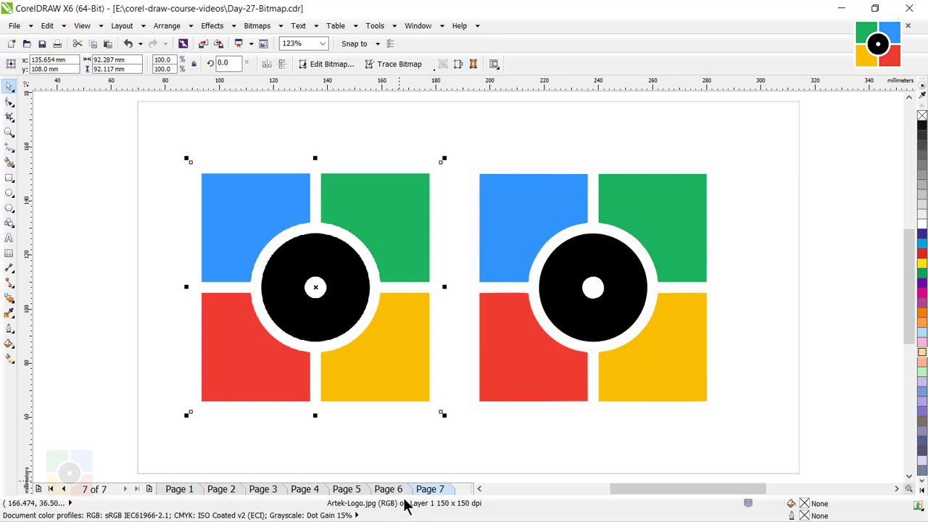
left_click(534, 215)
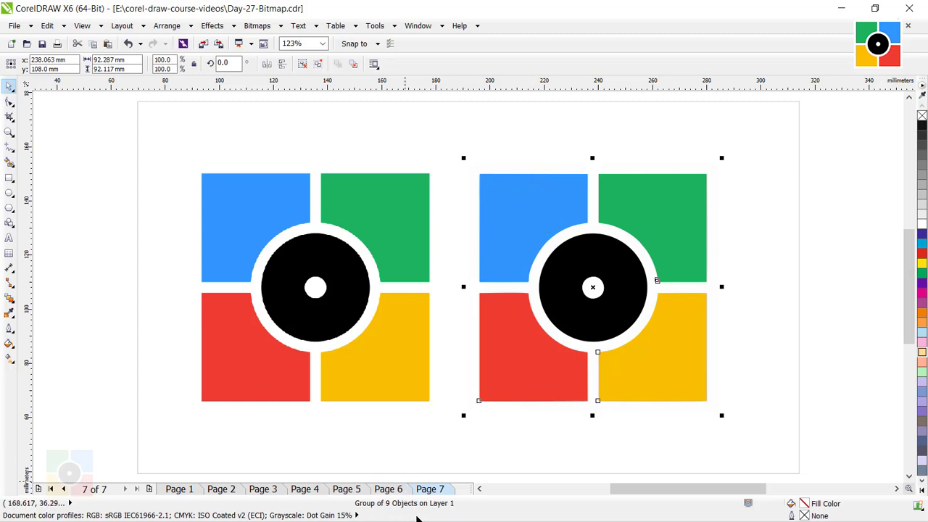
left_click(779, 327)
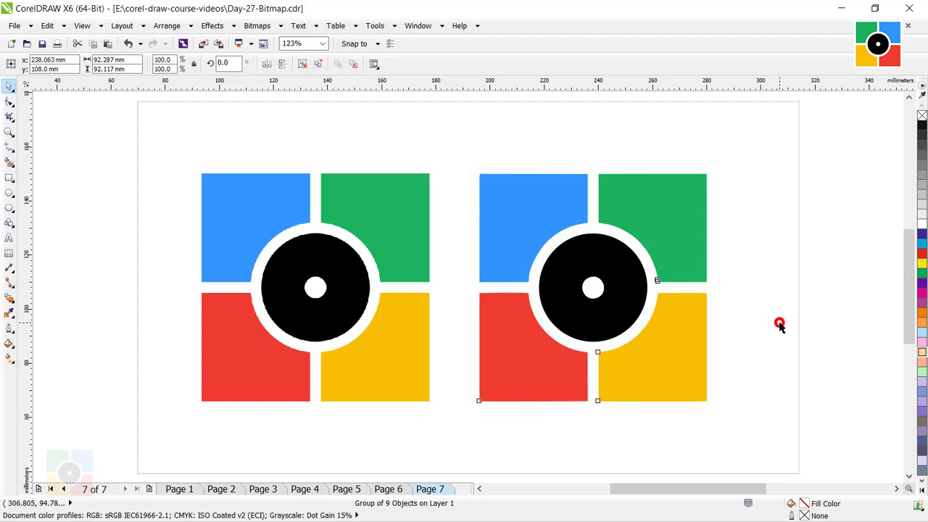
- Ungroup all objects of the traced logo and select its green, blue, red and yellow pieces individually
left_click(624, 218)
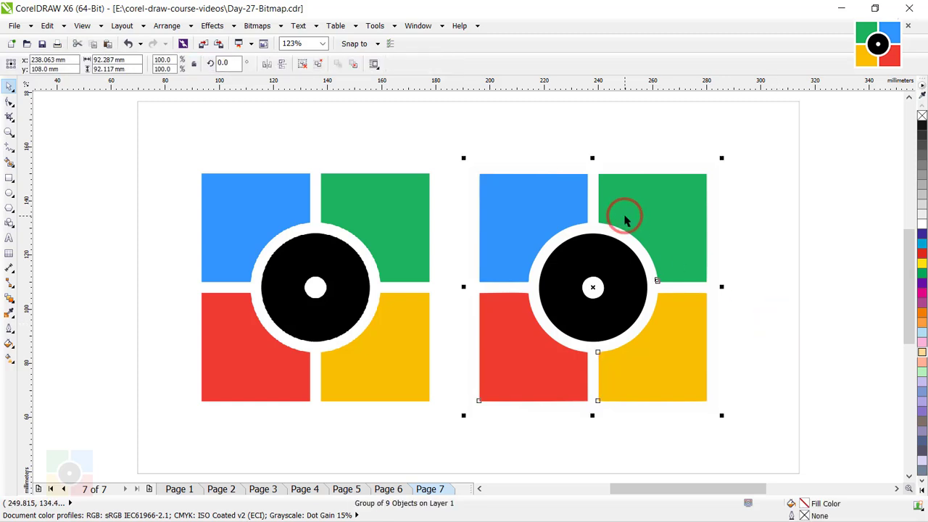
left_click(322, 63)
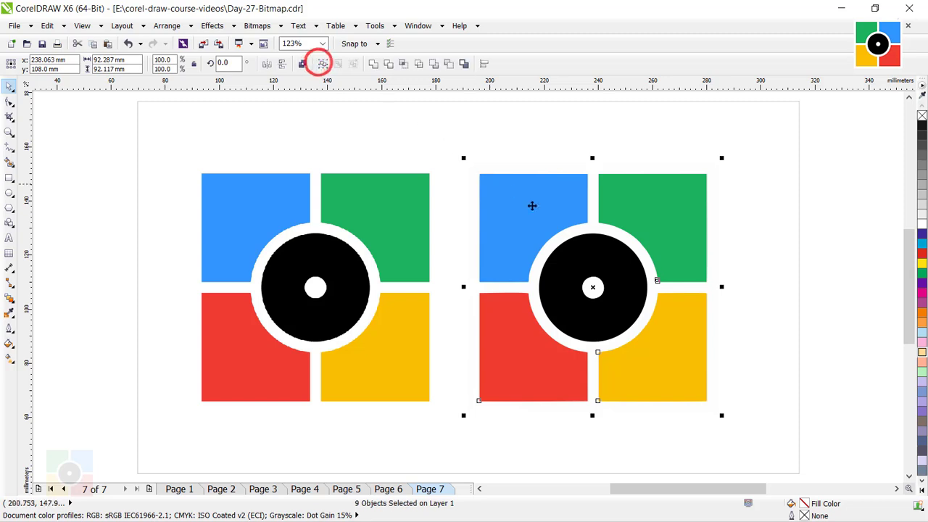
left_click(761, 337)
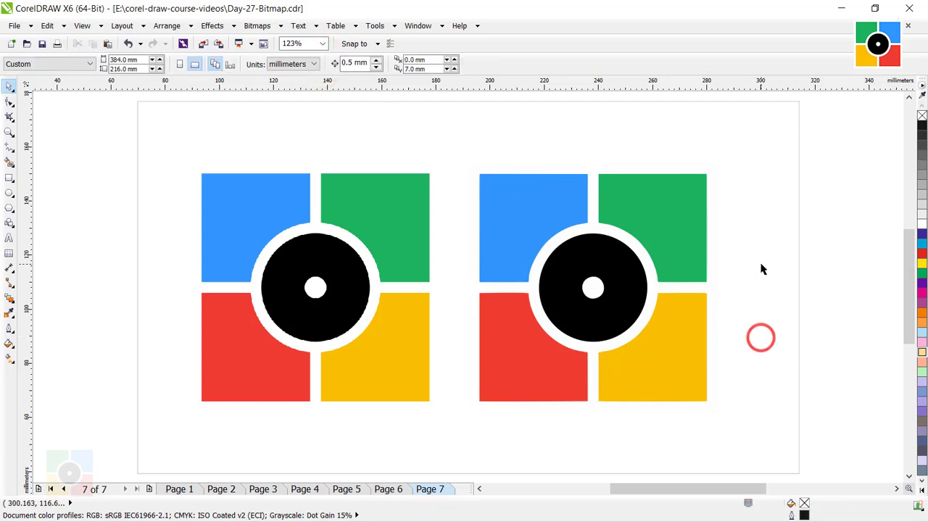
left_click(635, 205)
left_click(544, 201)
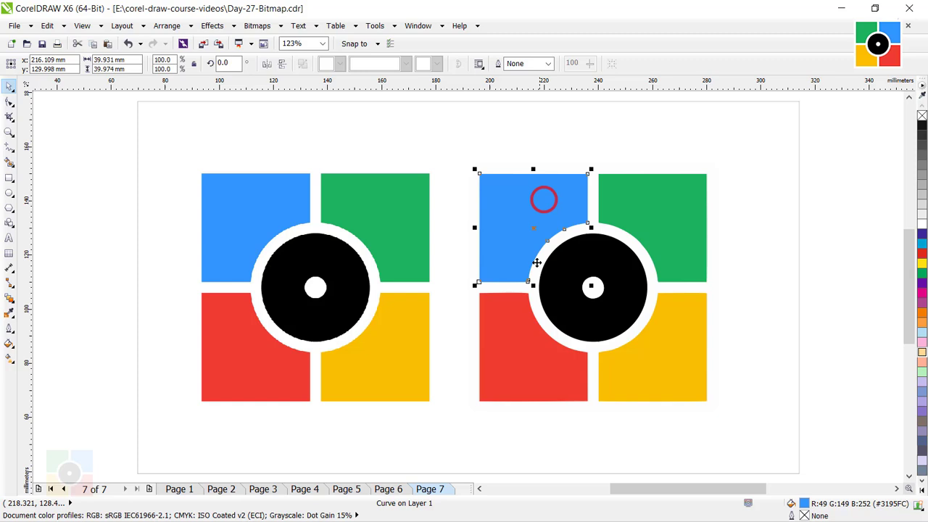
left_click(521, 338)
left_click(669, 362)
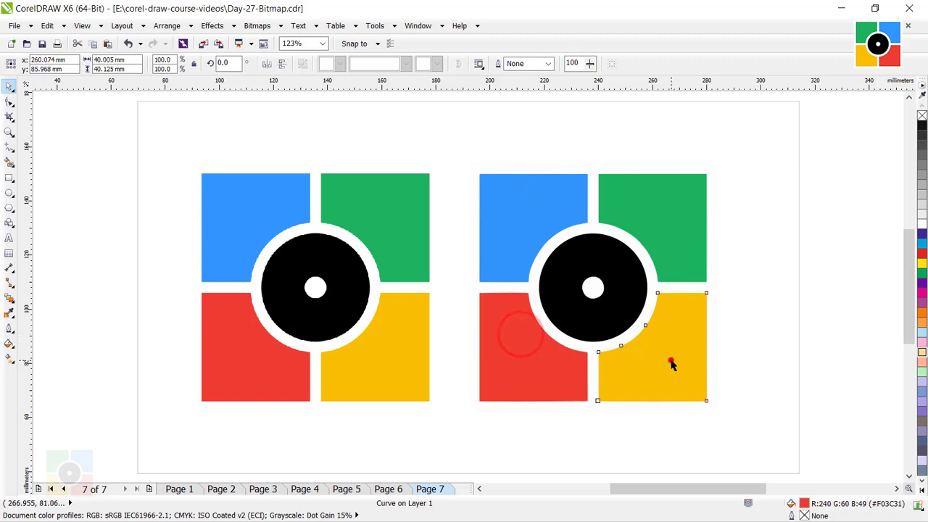
left_click(764, 332)
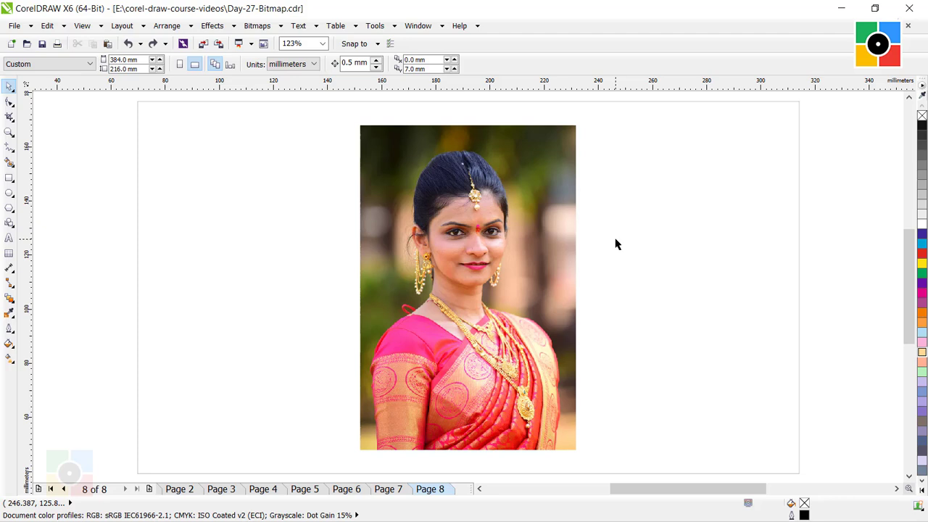
- Raise the brightness of Page 8's photo to 6 in the Image Adjustment Lab, apply it and deselect the photo
left_click(544, 255)
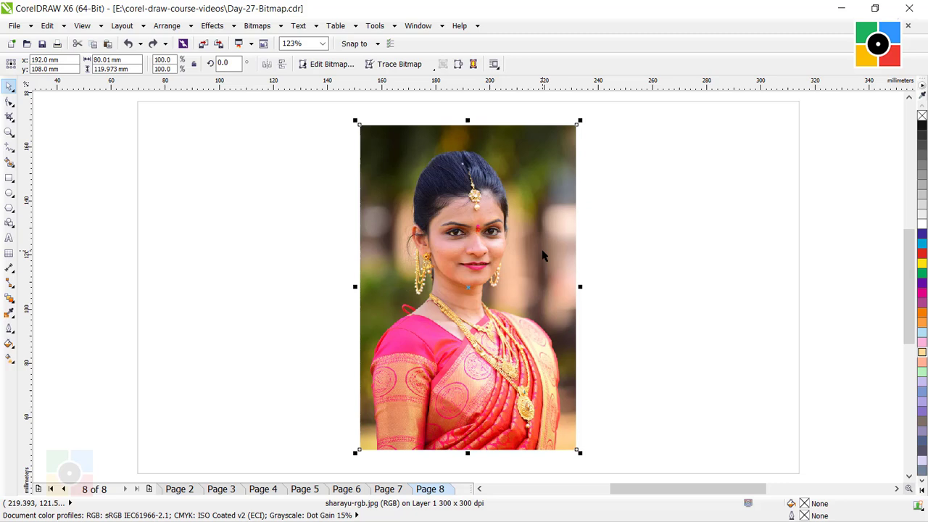
left_click(257, 26)
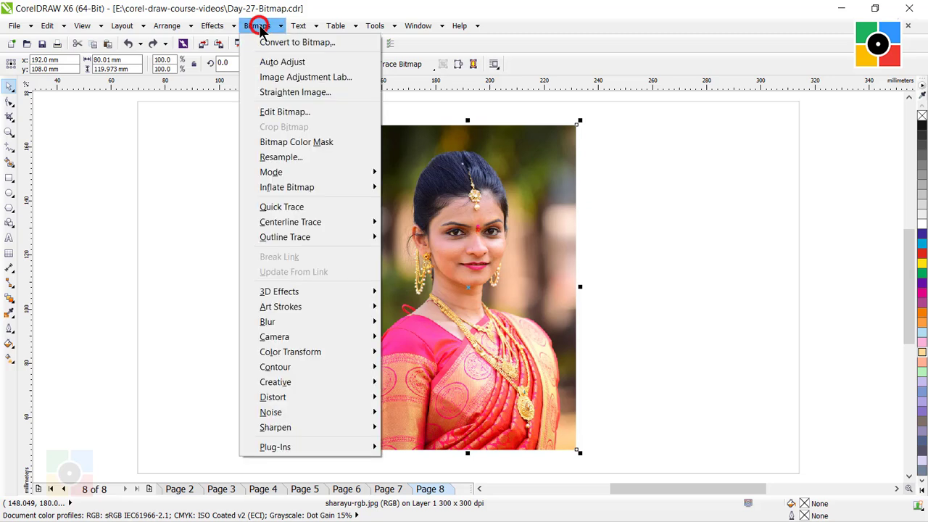
left_click(270, 77)
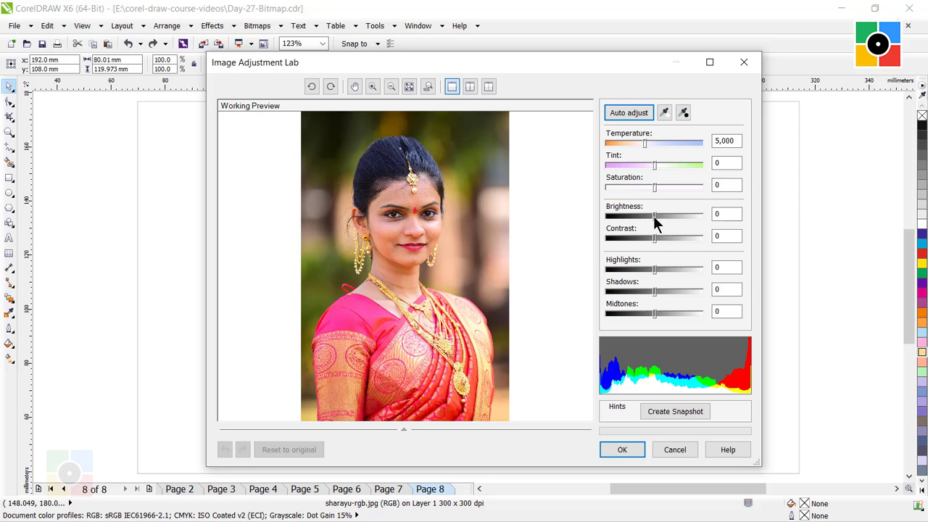
left_click_drag(654, 217, 658, 220)
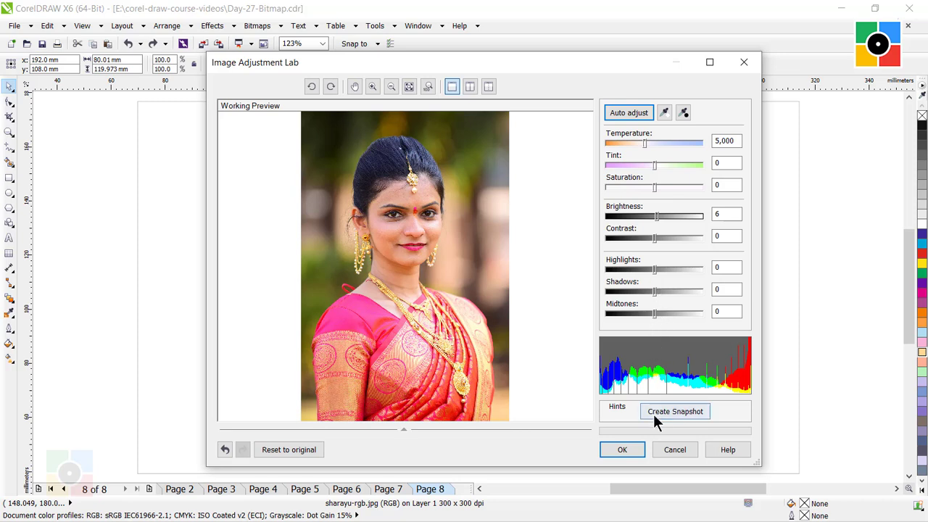
left_click(622, 449)
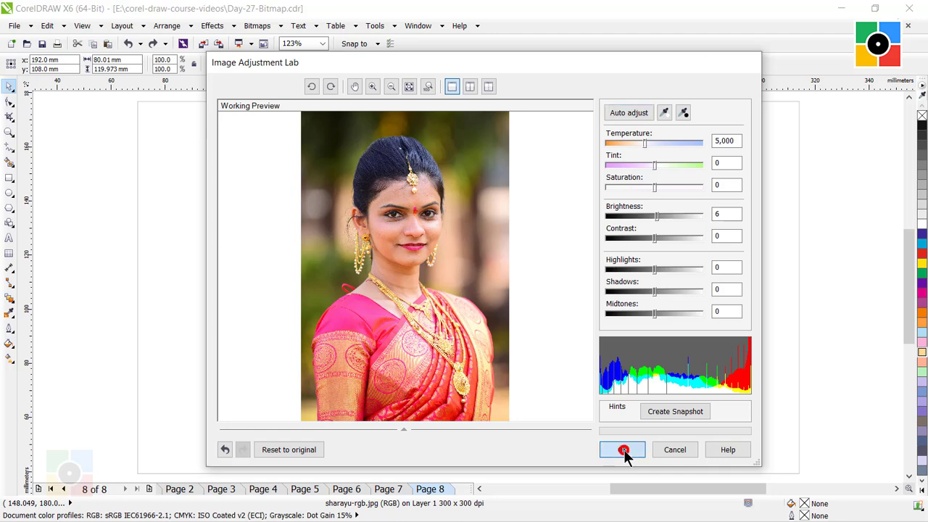
left_click(674, 264)
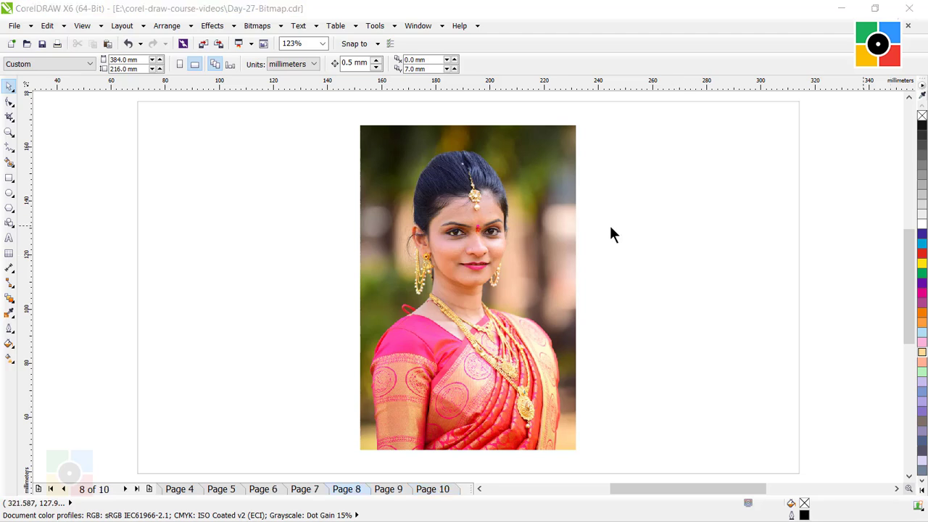
left_click(617, 205)
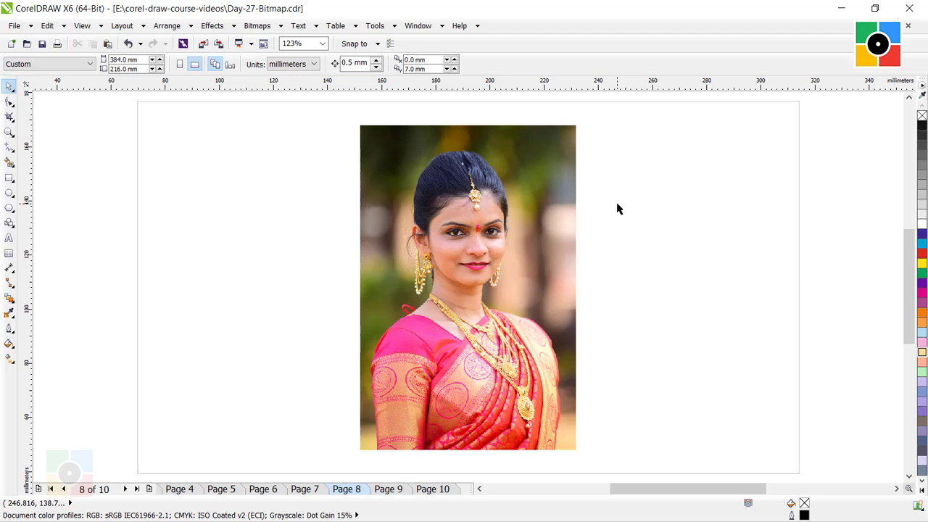
- Set up a 3D Page Curl effect for Page 8's photo with a width of 40% and a height of 25%
left_click(530, 210)
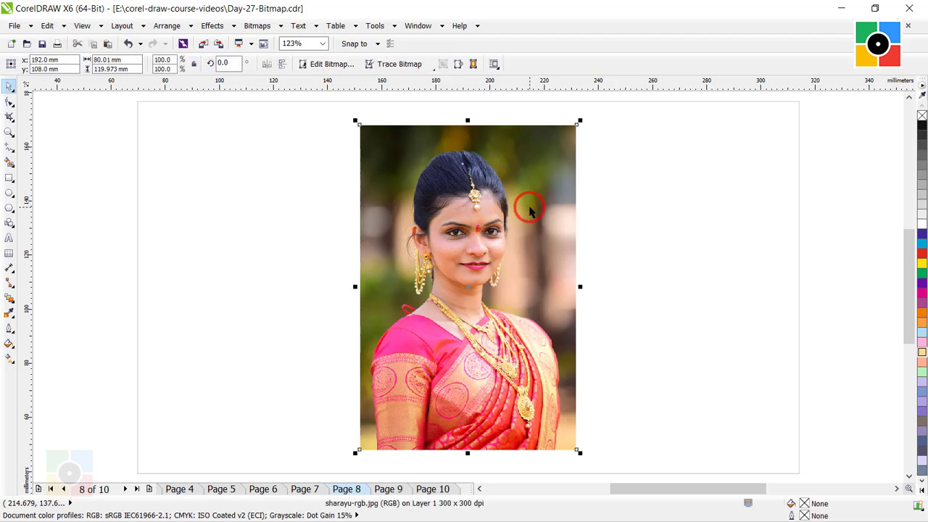
left_click(257, 26)
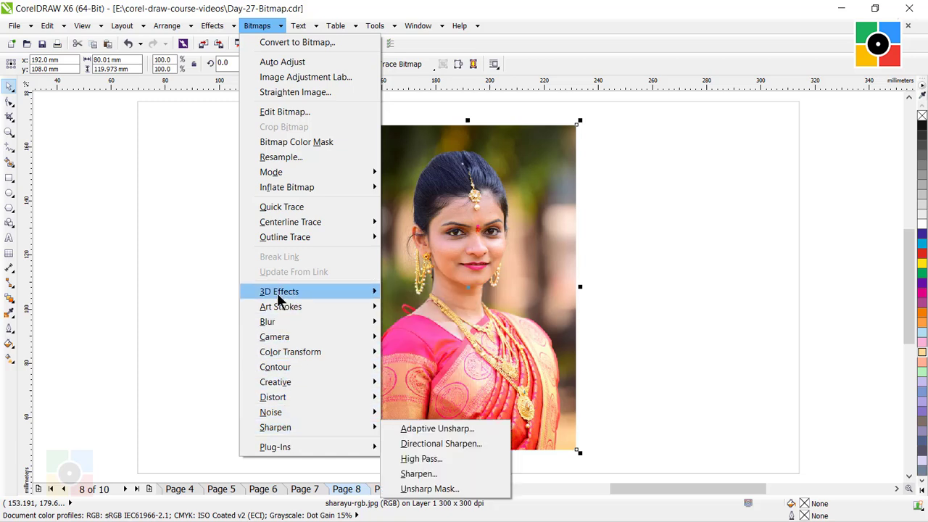
mouse_move(281, 306)
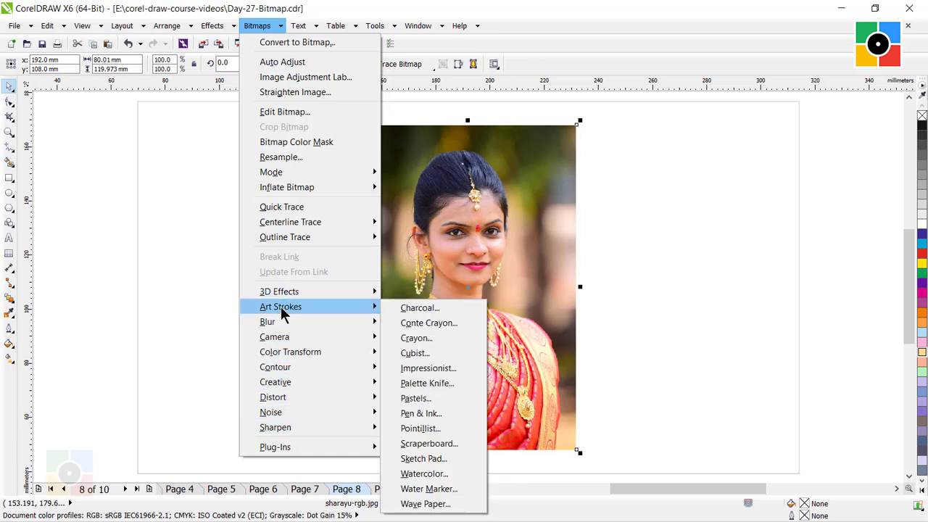
mouse_move(288, 337)
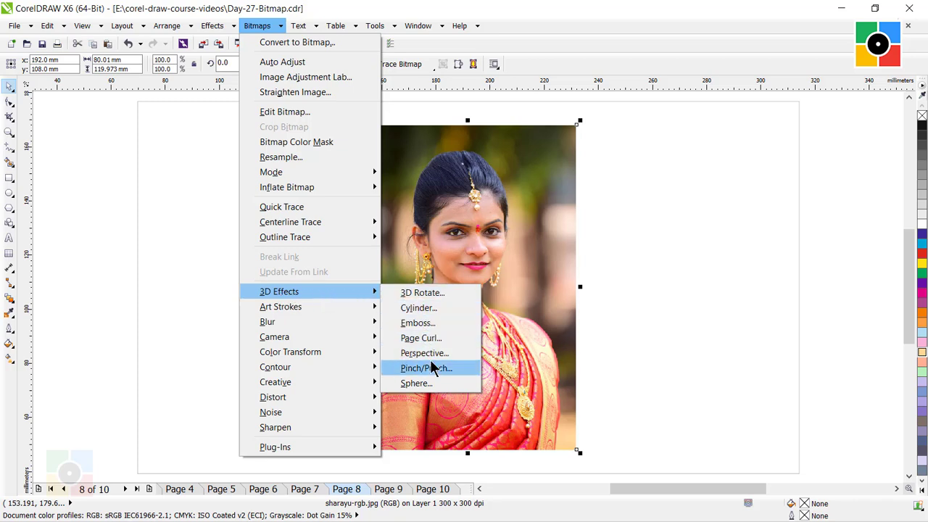
left_click(422, 338)
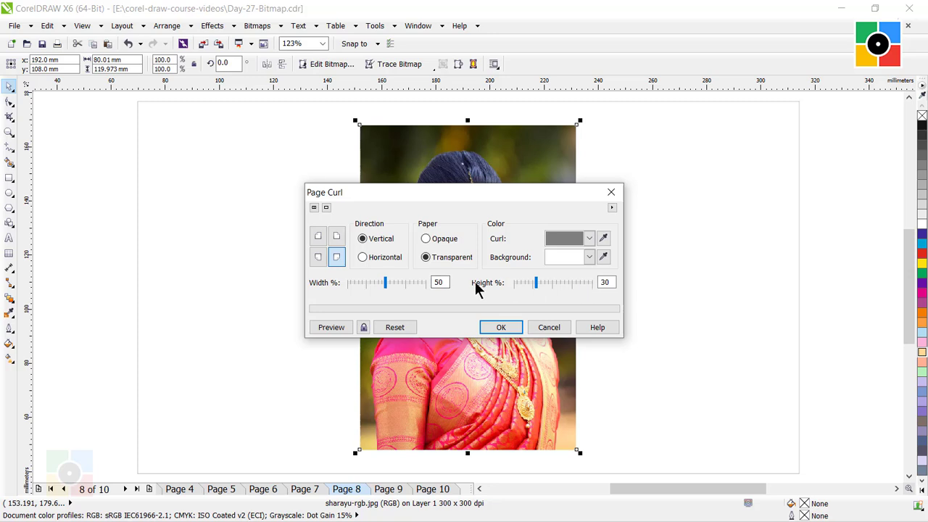
double_click(443, 281)
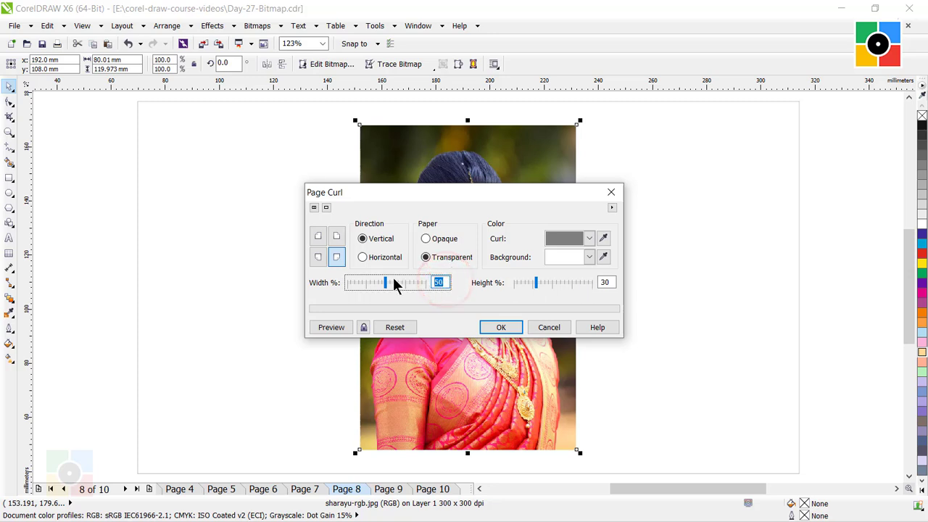
type("40")
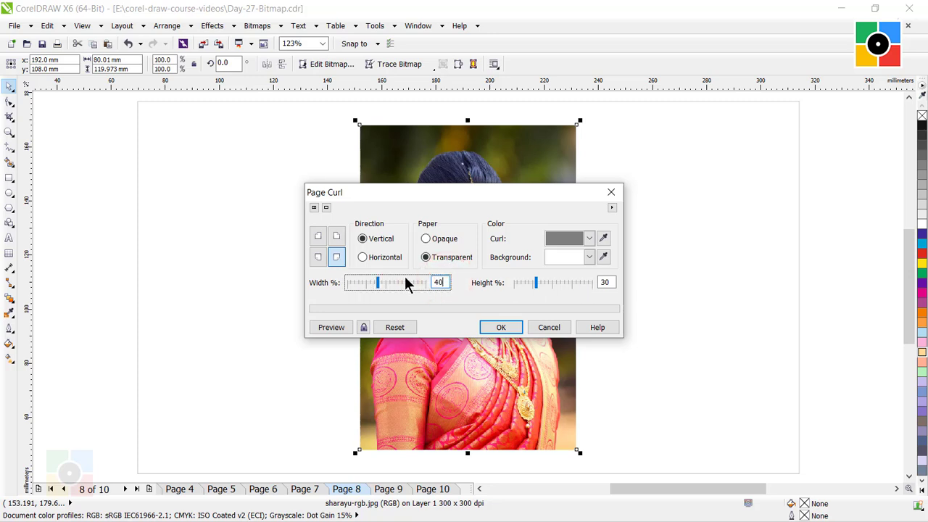
double_click(611, 283)
type("2")
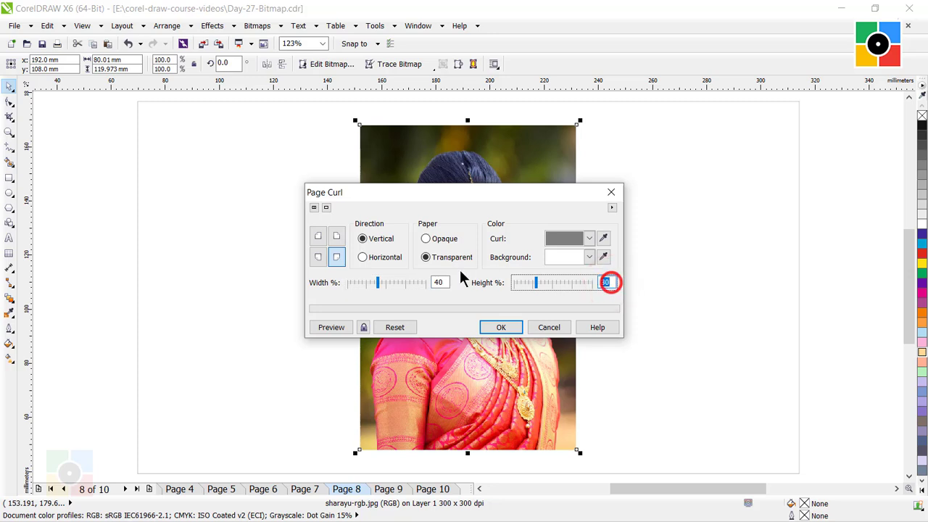
type("5")
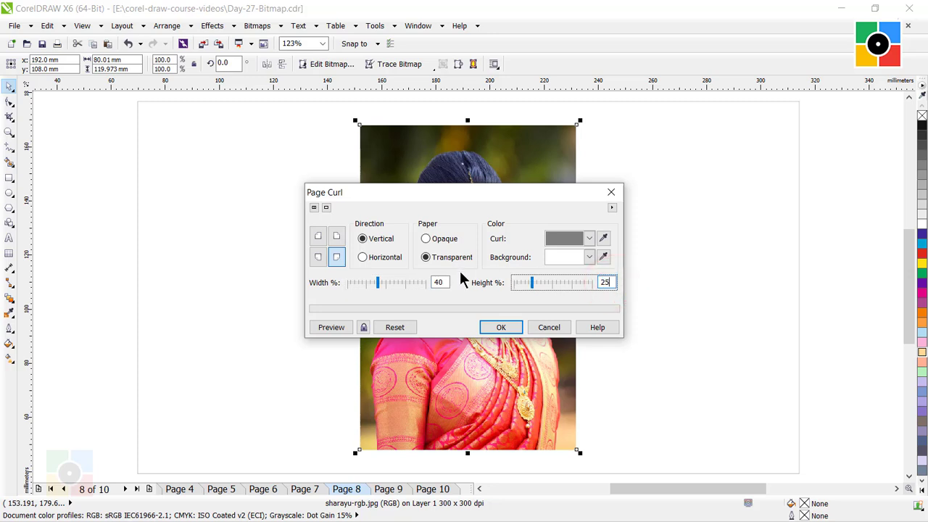
- Preview the page curl, apply it to Page 8's photo and deselect the photo
left_click(330, 327)
left_click(330, 327)
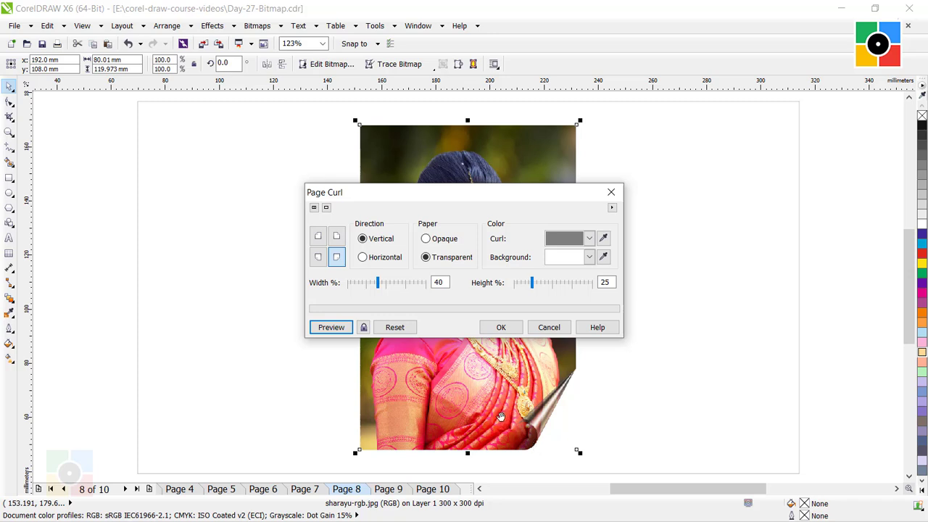
left_click(502, 329)
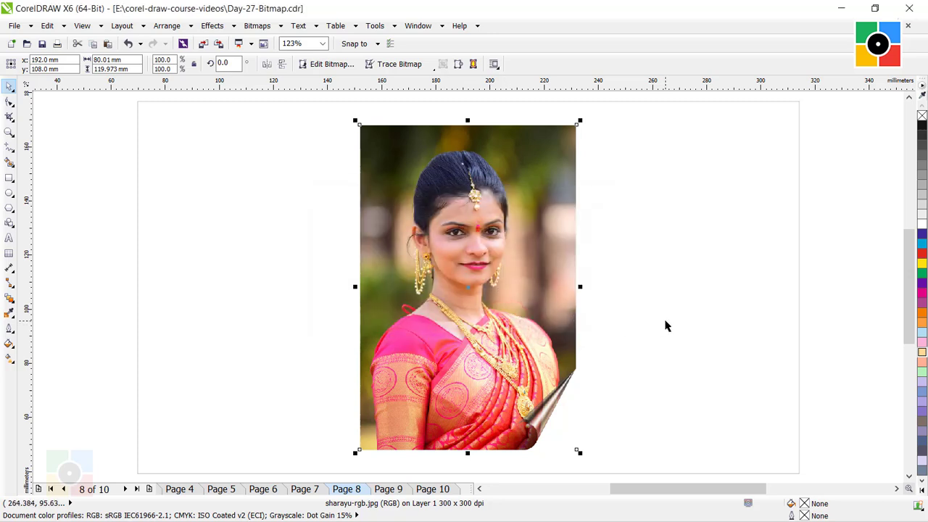
left_click(666, 326)
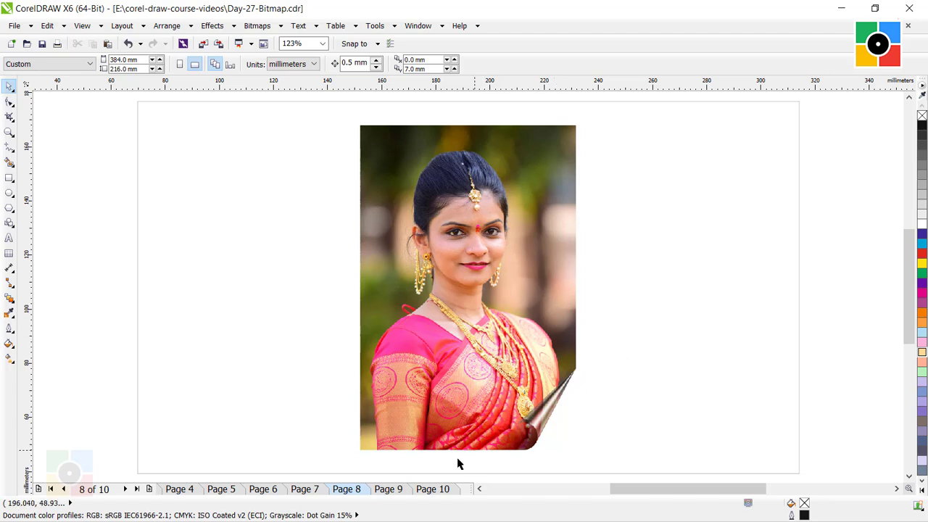
- Preview the Creative effect Fabric on Page 9's photo with the Quilt style and a size of 10
left_click(395, 489)
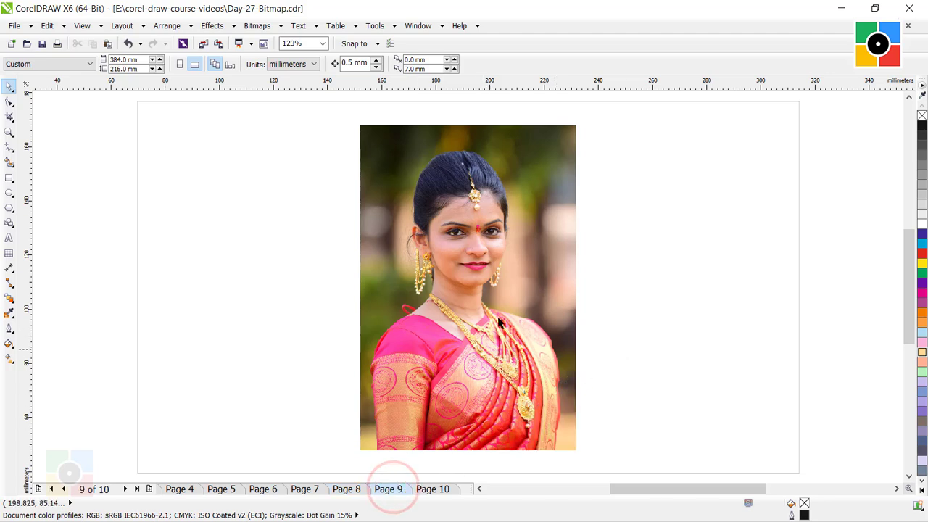
left_click(520, 253)
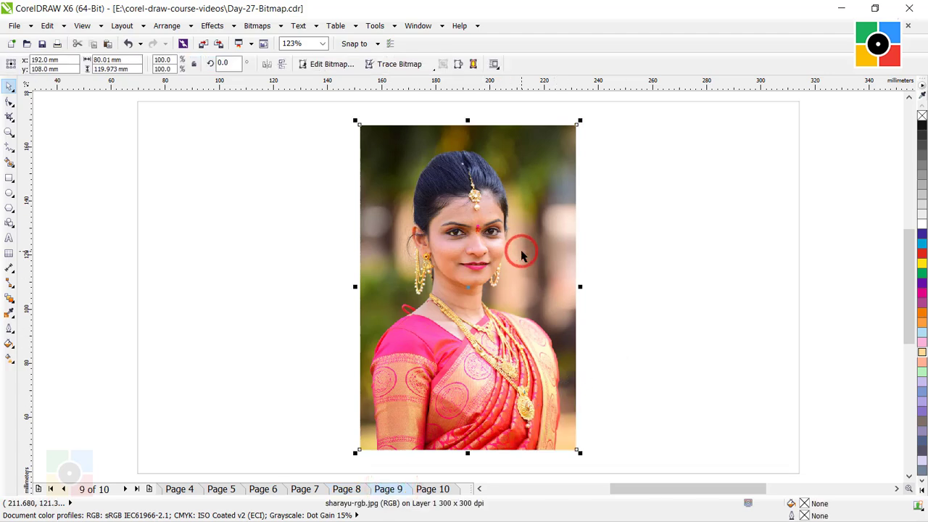
left_click(257, 26)
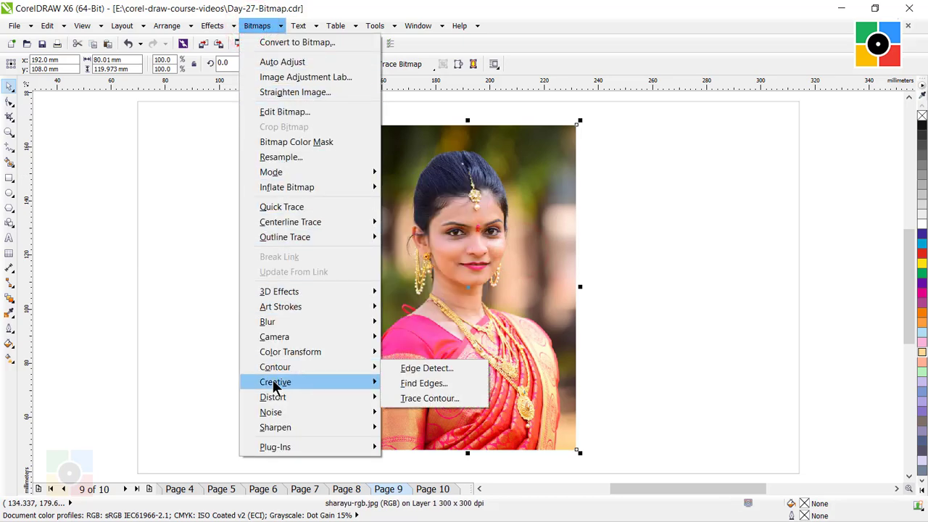
mouse_move(276, 384)
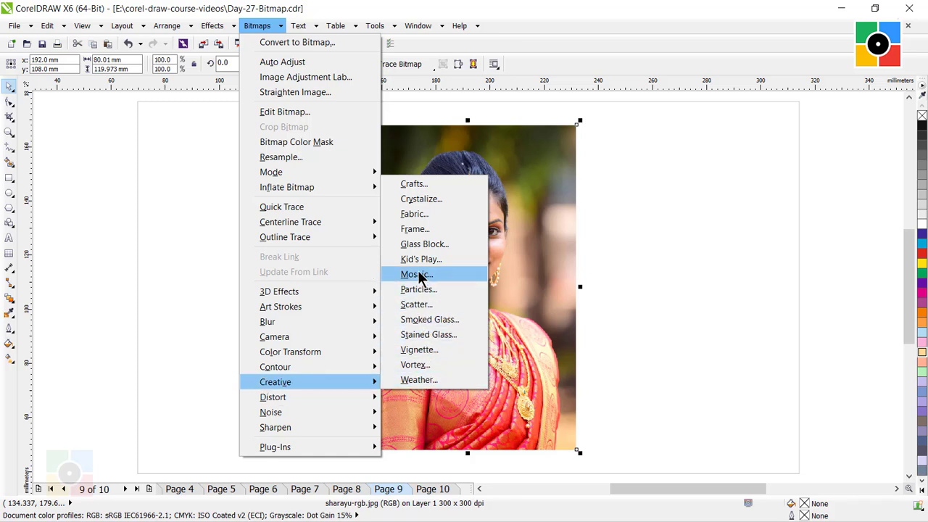
left_click(414, 214)
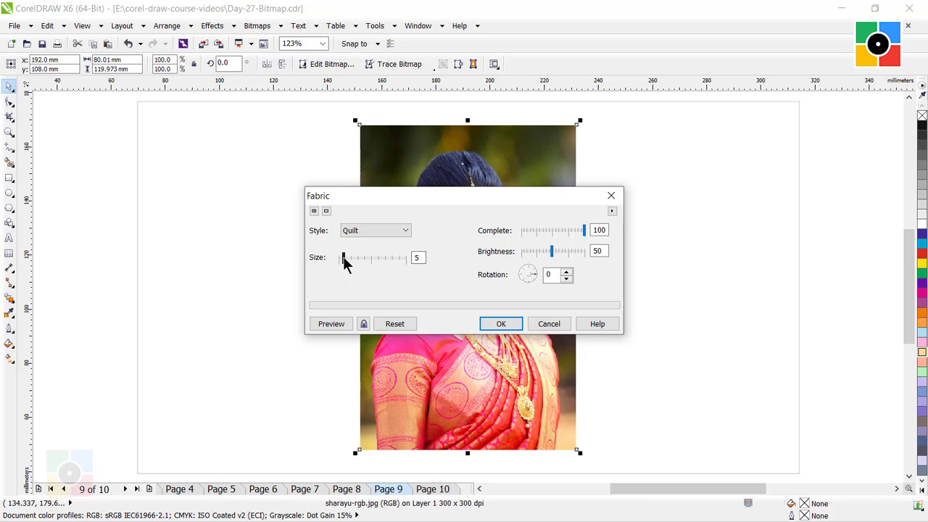
left_click_drag(344, 263, 352, 263)
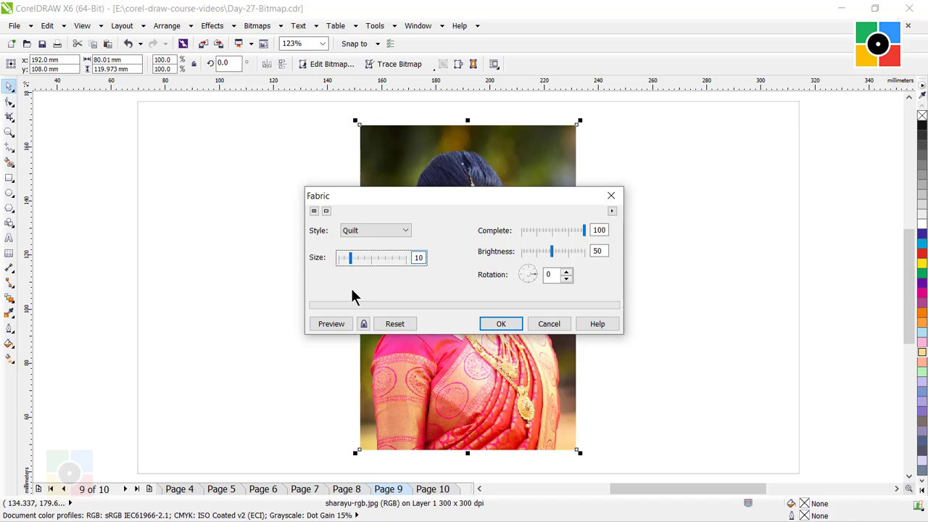
left_click(331, 324)
- Move the Fabric dialog off the portrait, set the quilt size to 6, preview and apply the effect, and deselect the photo
left_click_drag(381, 196, 529, 291)
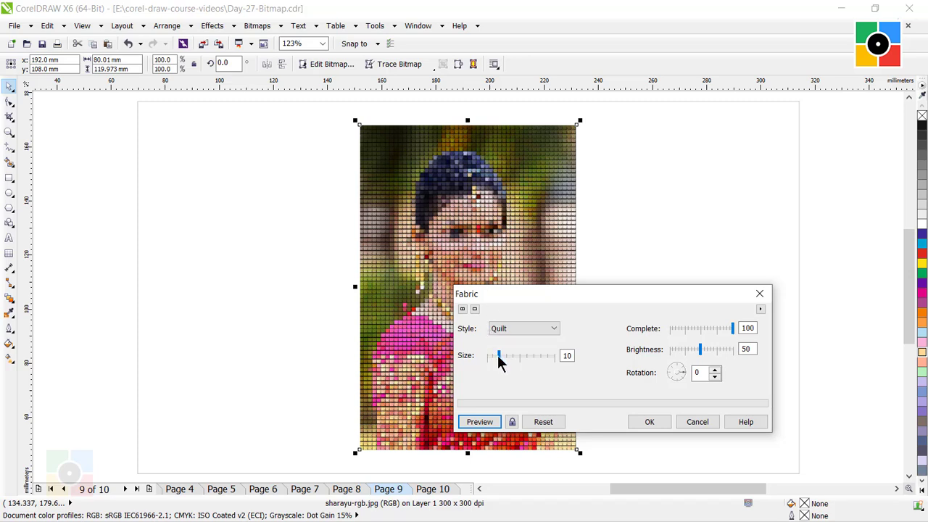
left_click_drag(497, 355, 493, 354)
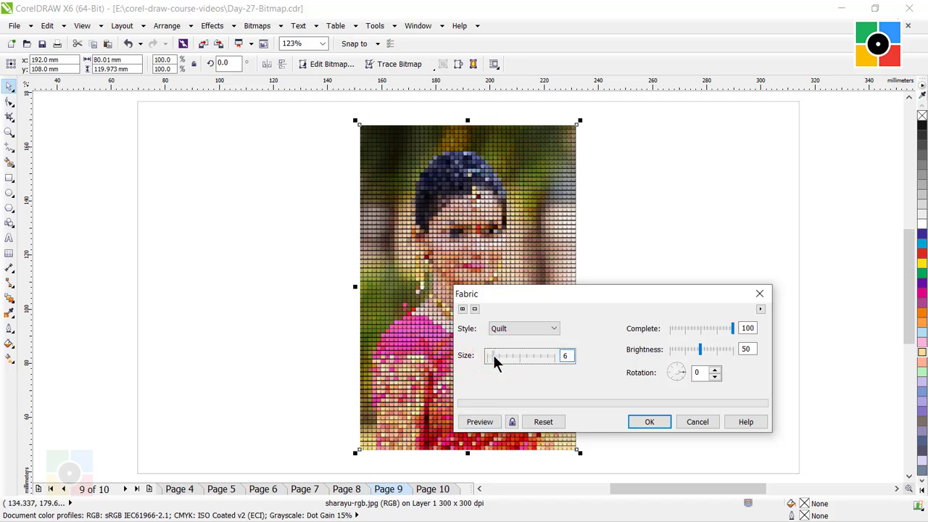
left_click(481, 424)
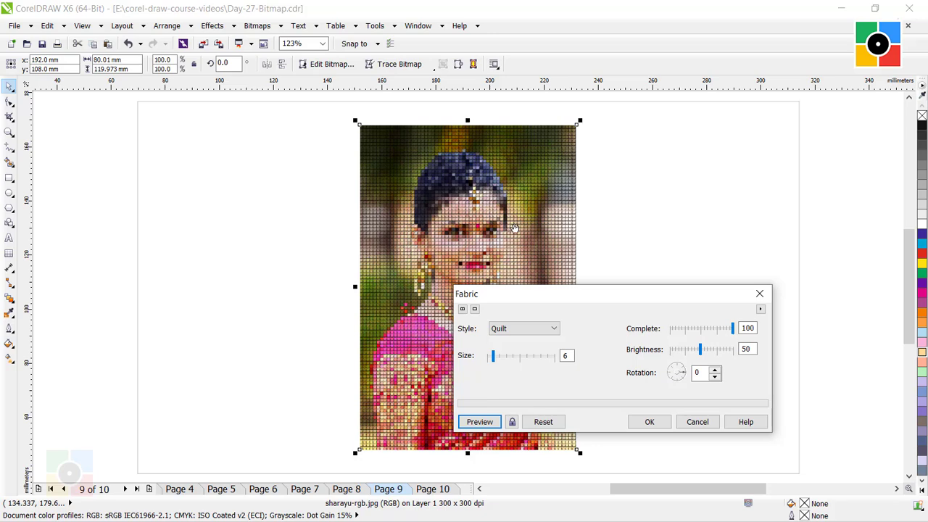
left_click(649, 421)
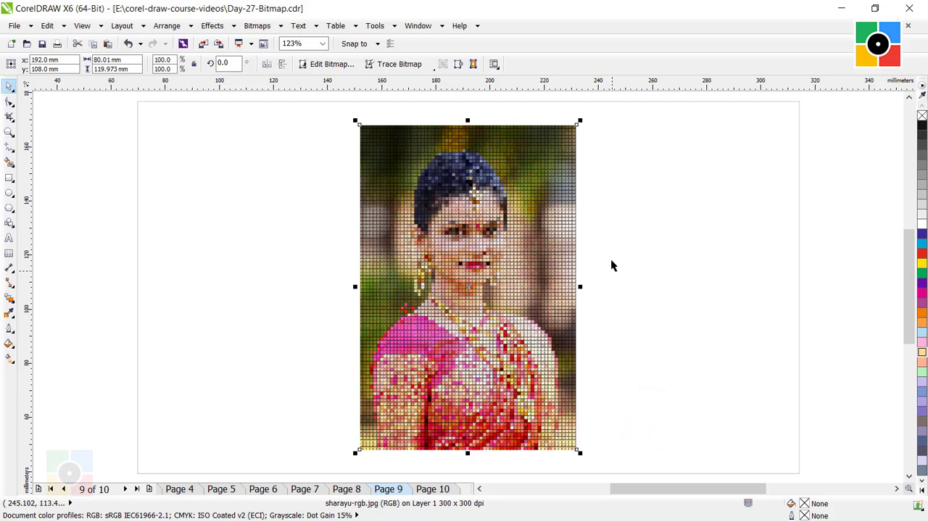
left_click(607, 254)
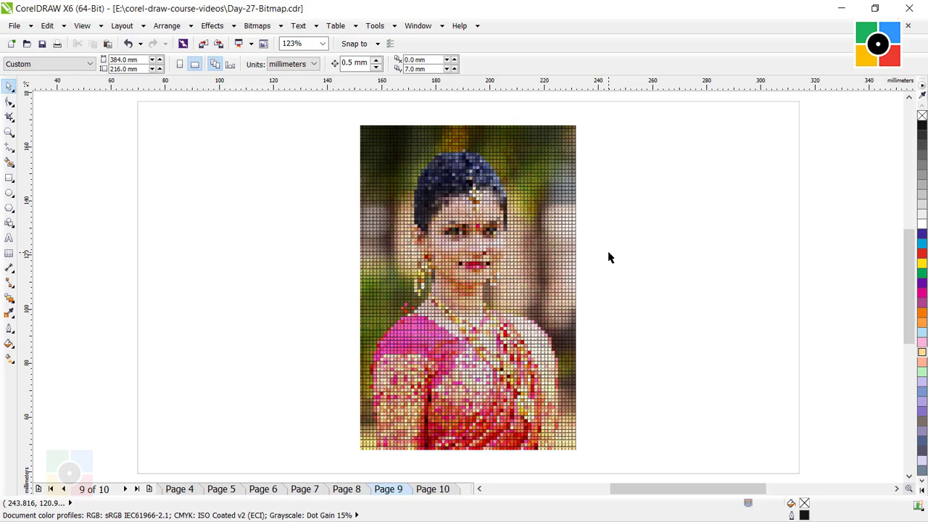
- Open the 3D Rotate effect for Page 10's photo and move its dialog off the portrait's face
left_click(443, 490)
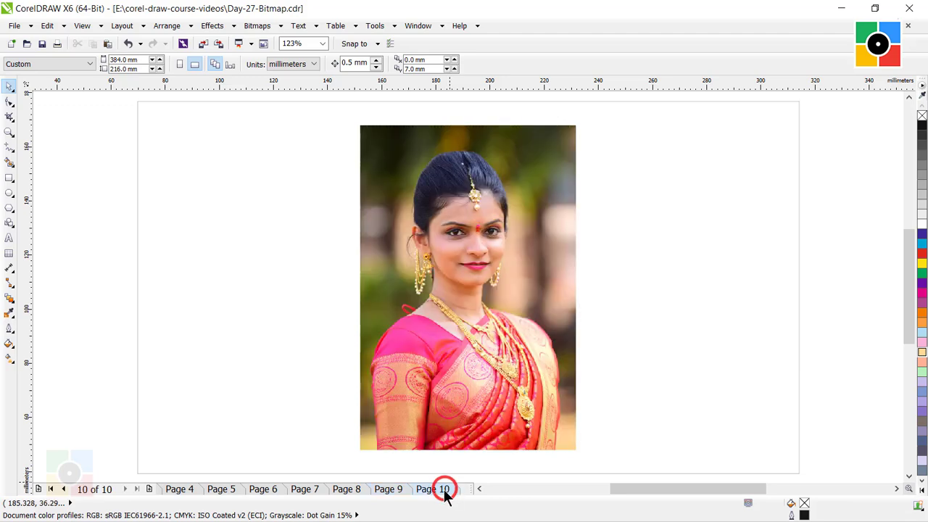
left_click(533, 222)
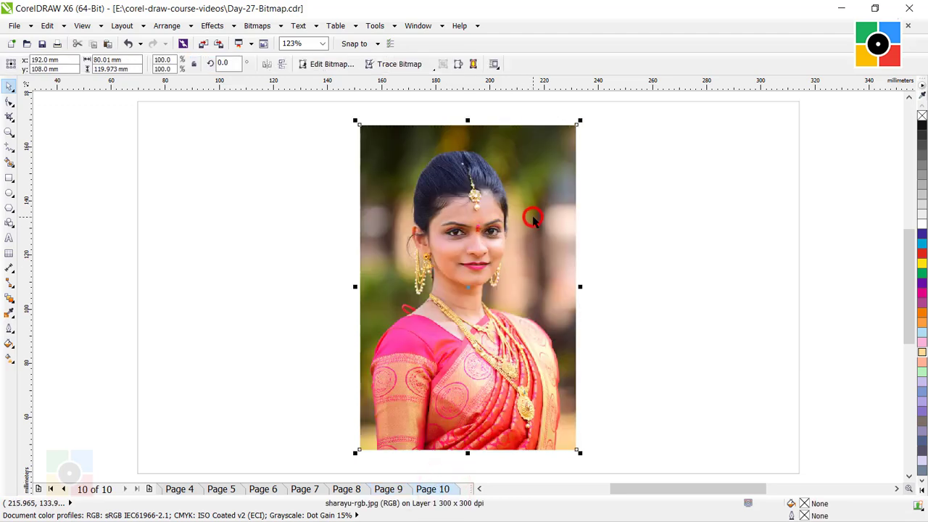
left_click(260, 27)
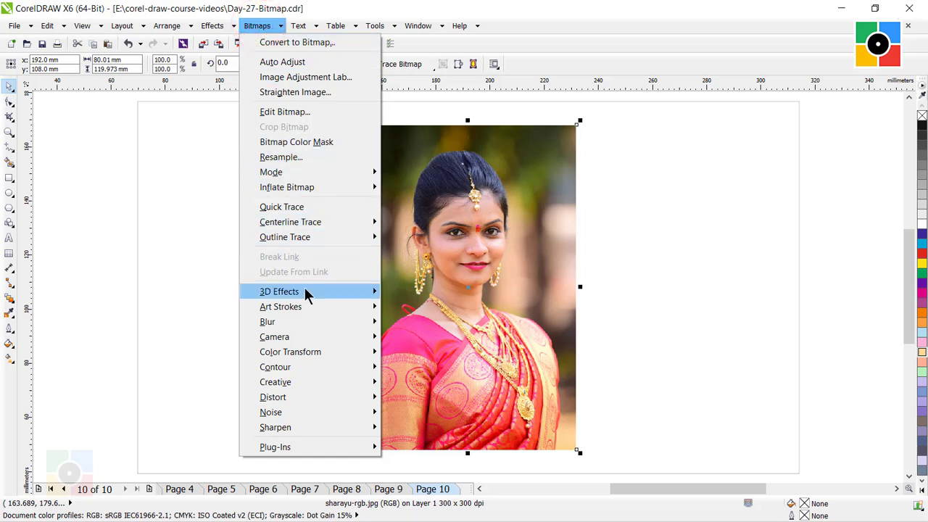
mouse_move(308, 294)
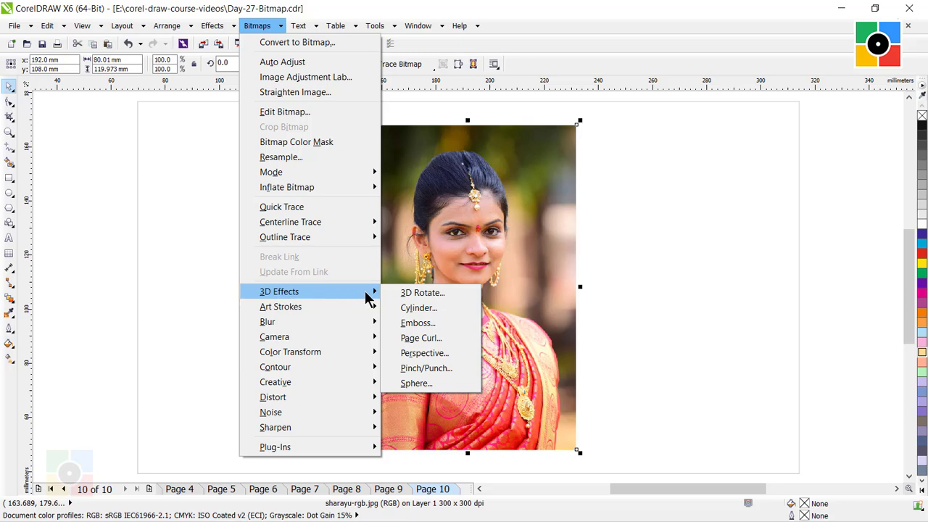
left_click(420, 291)
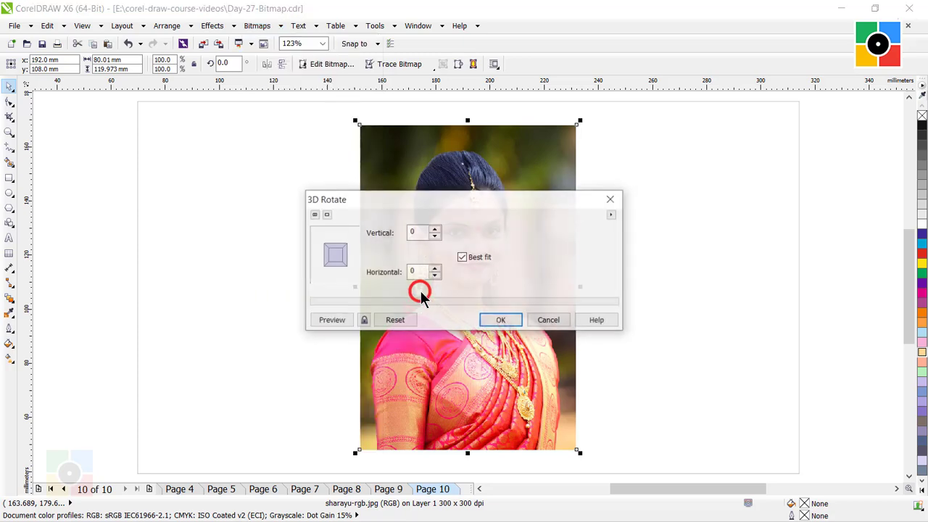
left_click_drag(399, 196, 556, 280)
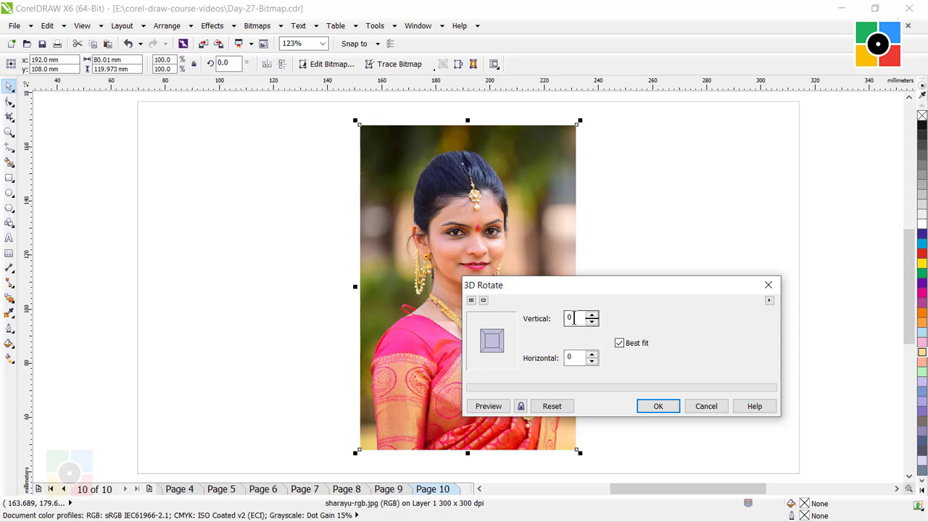
- Apply the 3D Rotate effect with vertical 30 and horizontal 30 to the photo, and deselect it
left_click(570, 357)
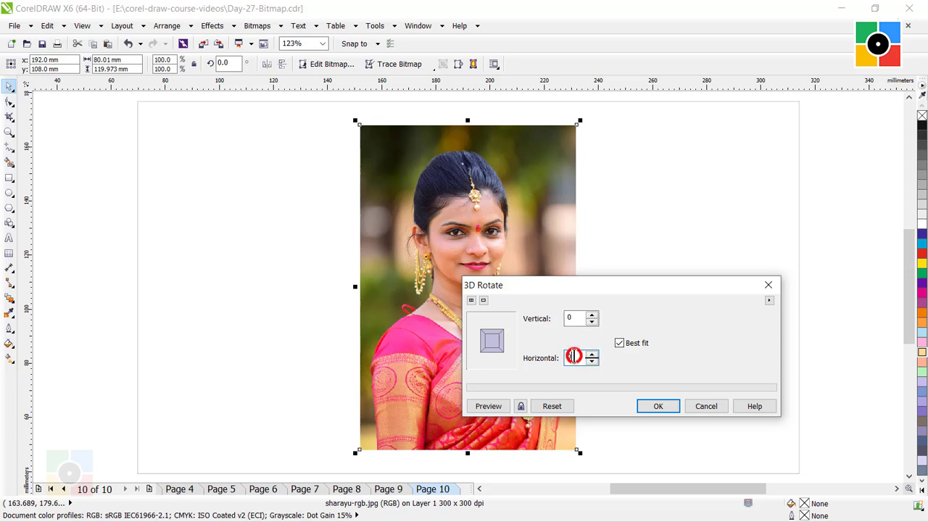
double_click(573, 318)
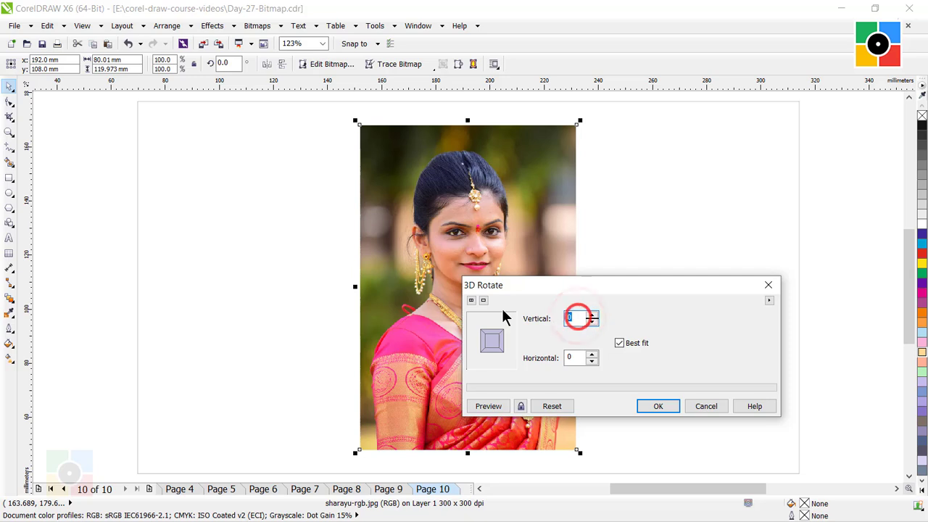
type("30")
left_click(572, 357)
double_click(572, 355)
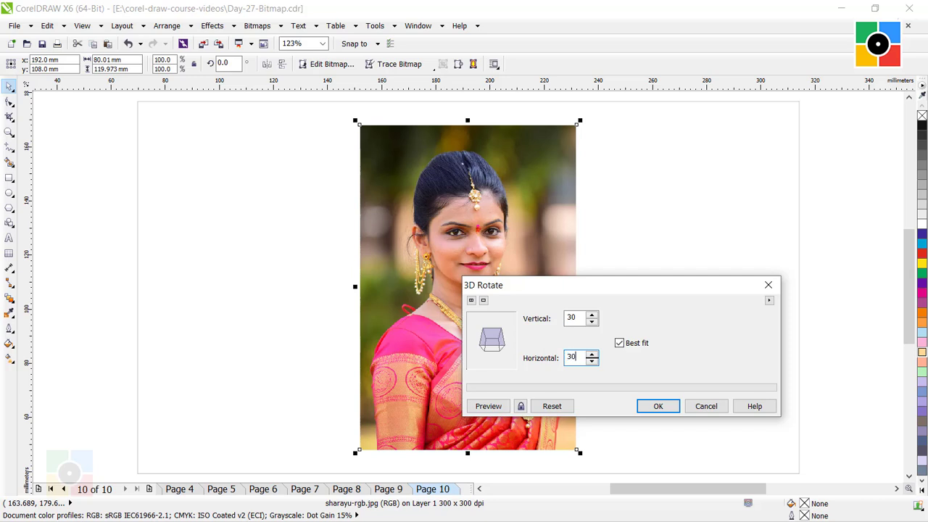
type("30")
left_click(580, 317)
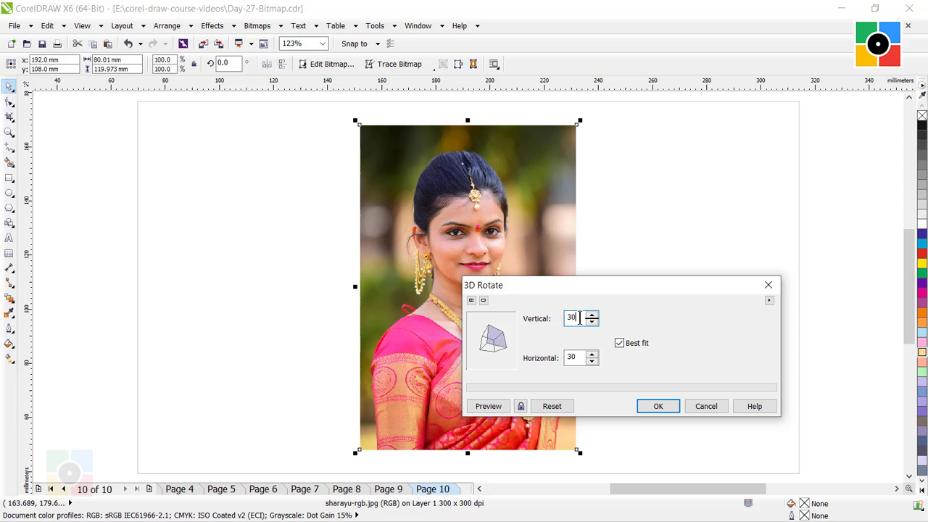
left_click(578, 357)
left_click(658, 408)
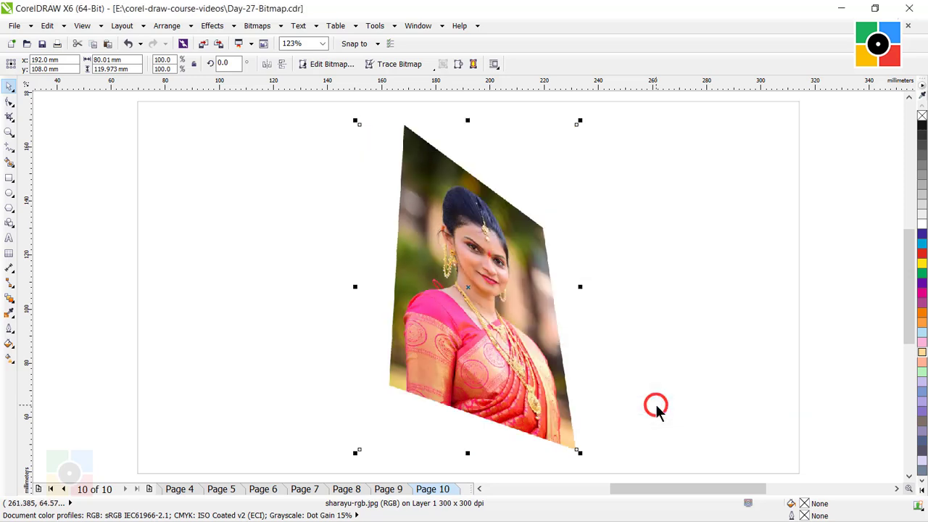
left_click(688, 209)
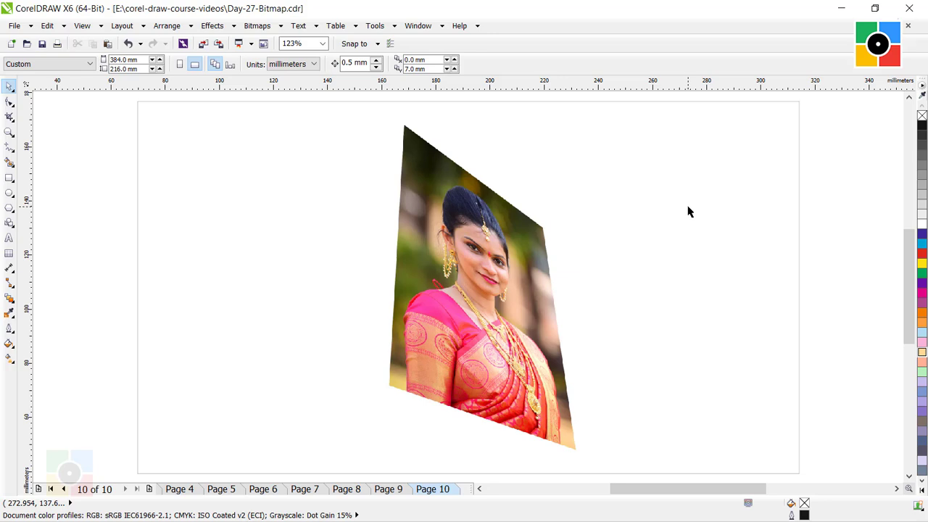
- Draw a rectangle about 87 by 131 mm overlapping the photo, fill it with C0 M20 Y50 K0, and send it to the back
left_click(9, 177)
left_click_drag(271, 108, 508, 462)
left_click(10, 85)
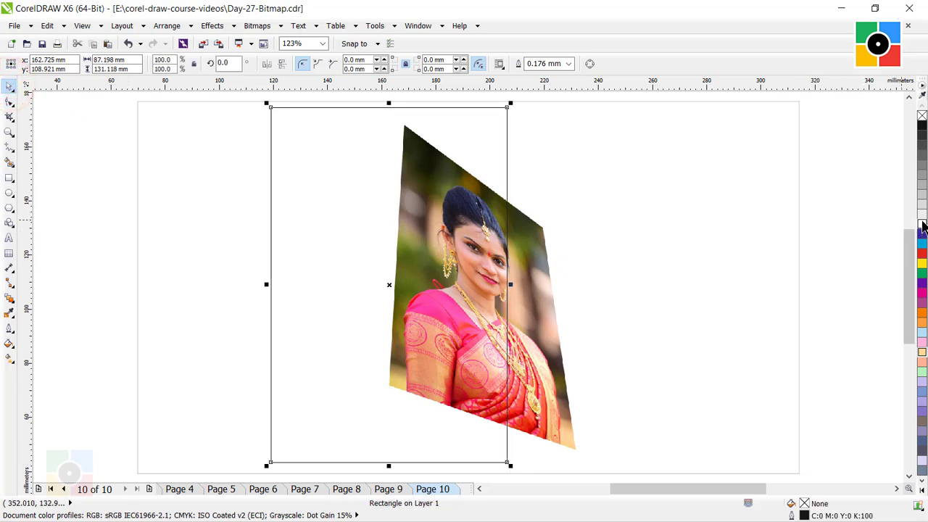
left_click(922, 351)
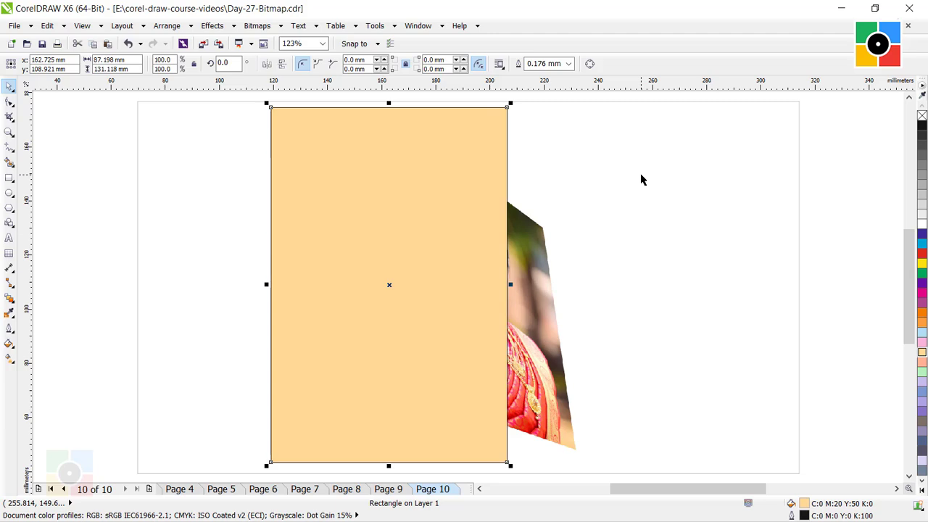
key("shift+Page_Down")
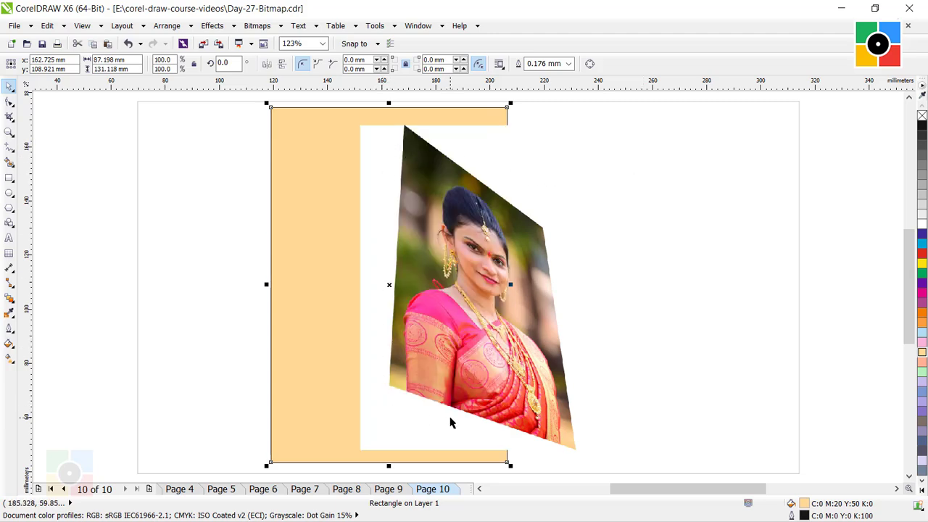
left_click(727, 197)
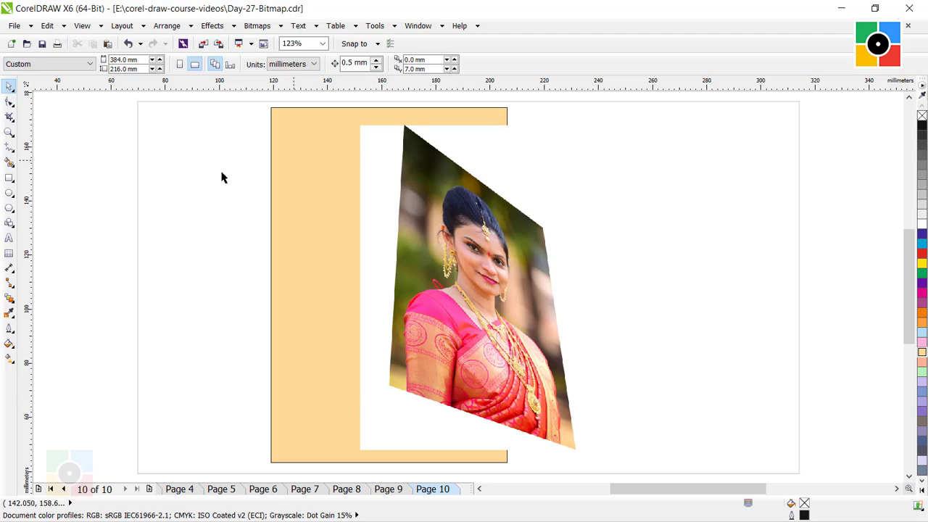
- Trace a closed four-sided outline along the rotated photo's visible edges with the Freehand tool and deselect it
left_click(10, 145)
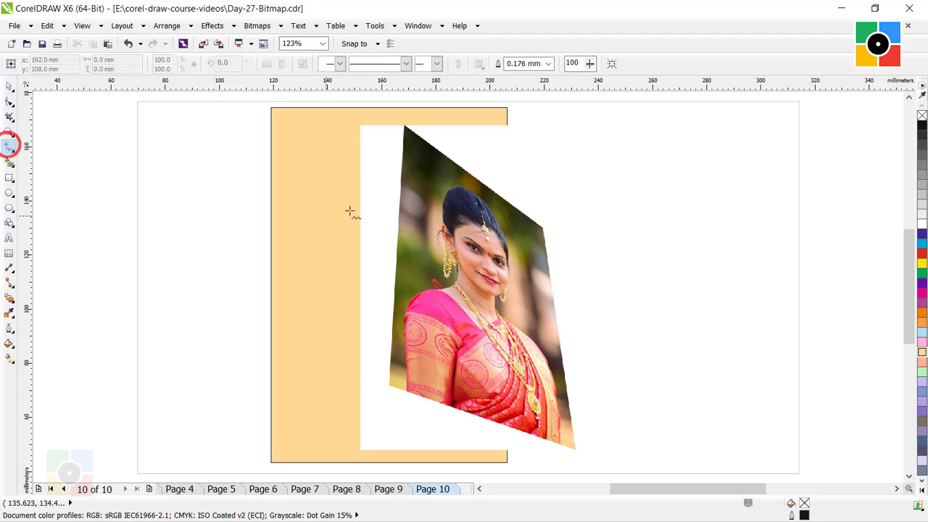
left_click(404, 129)
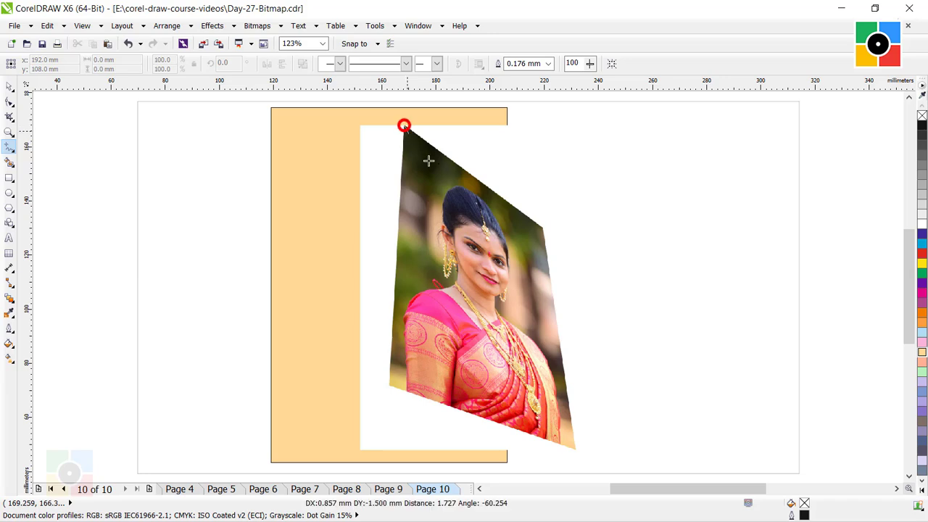
left_click(544, 231)
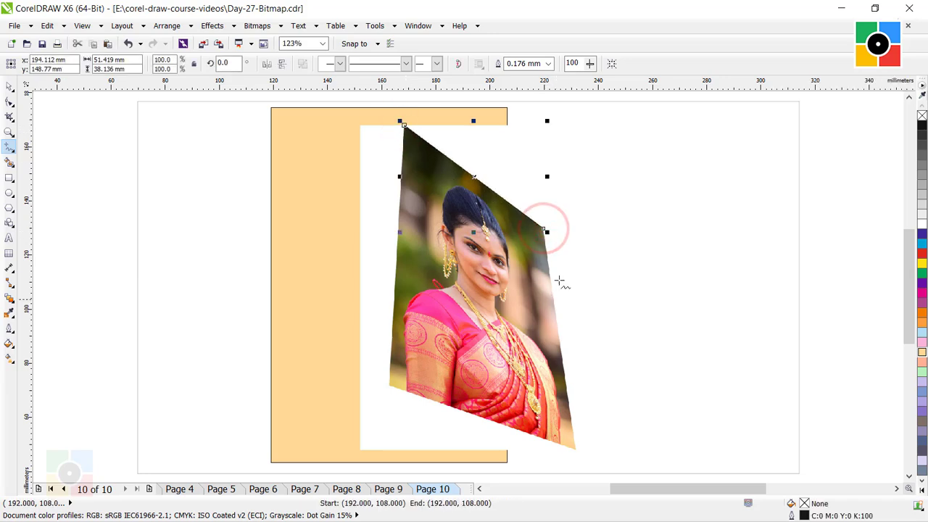
left_click(544, 230)
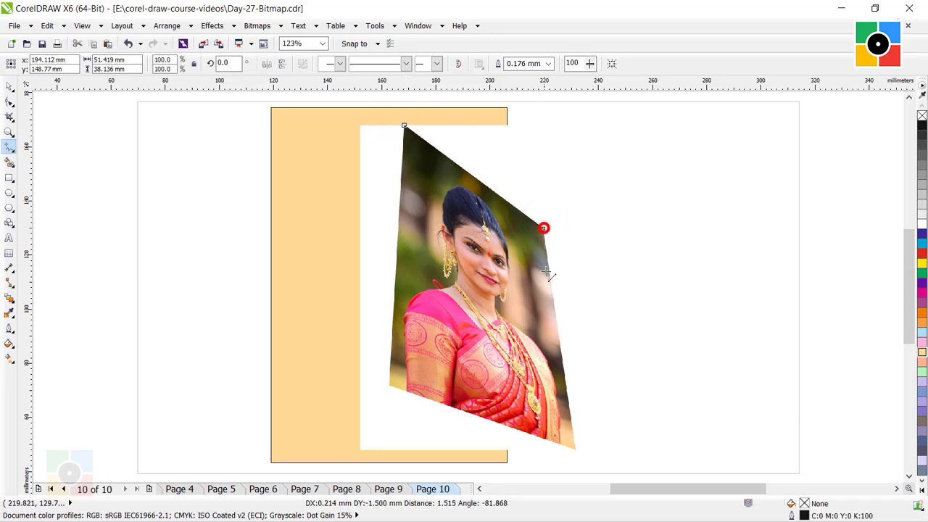
left_click(576, 450)
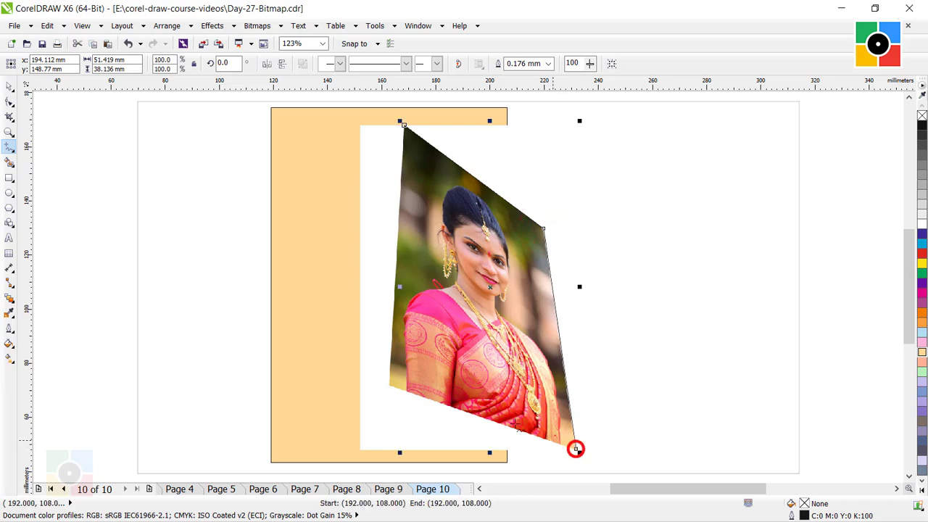
left_click(576, 449)
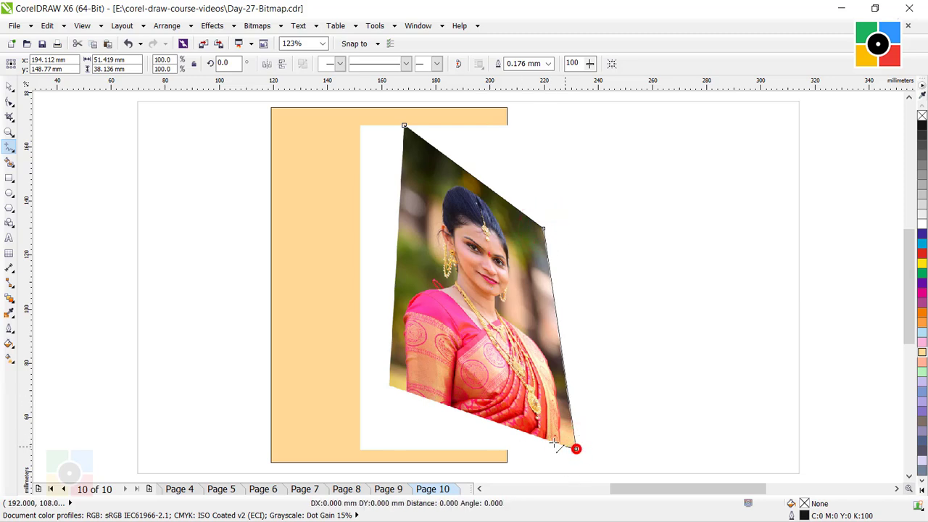
left_click(390, 385)
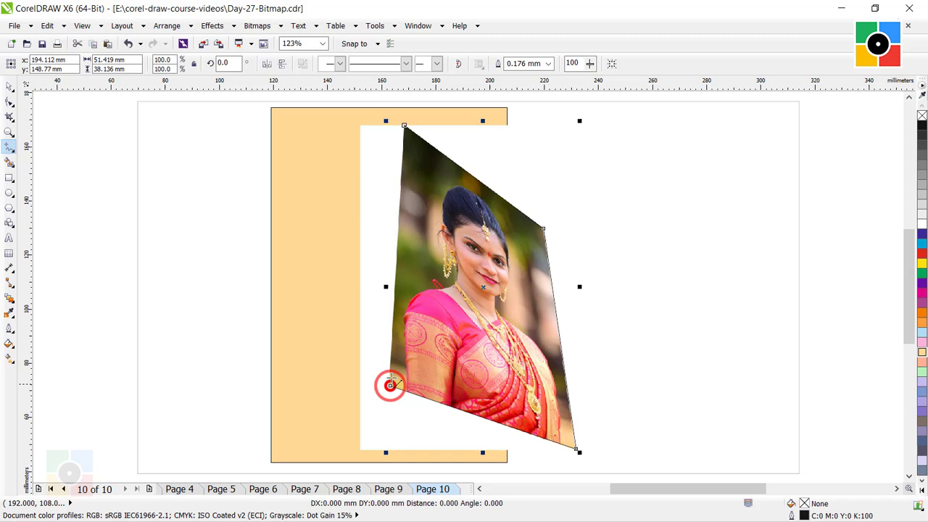
left_click(404, 125)
left_click(10, 85)
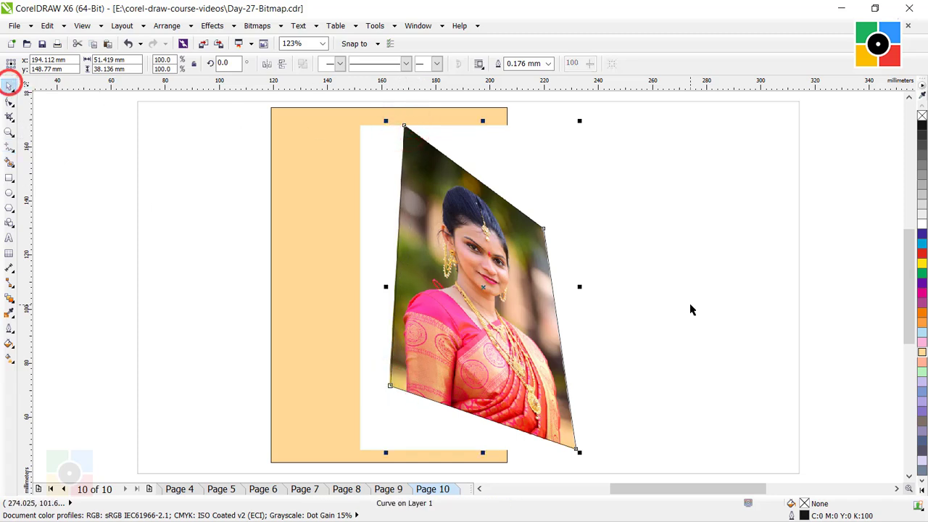
left_click(645, 297)
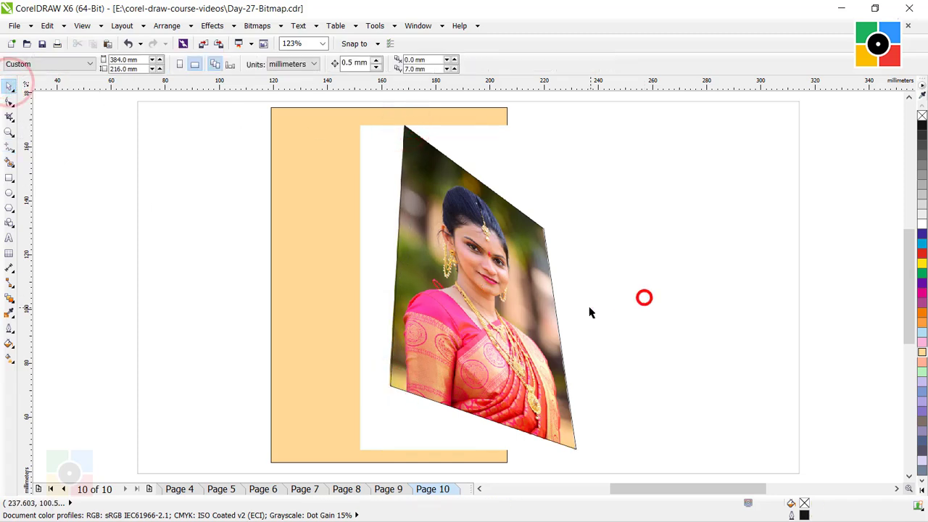
- Move the rotated photo to the right of the traced outline and PowerClip it inside that outline
left_click(475, 313)
left_click_drag(471, 319, 595, 317)
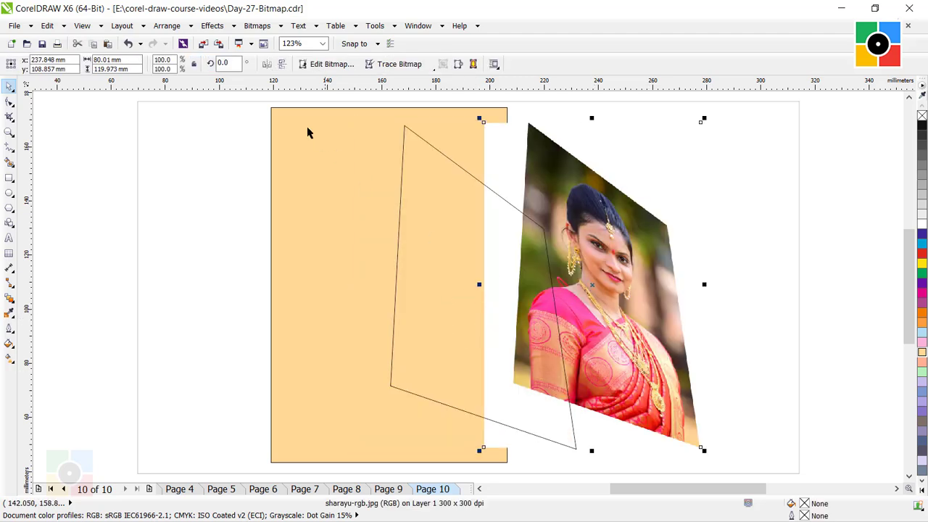
left_click(216, 32)
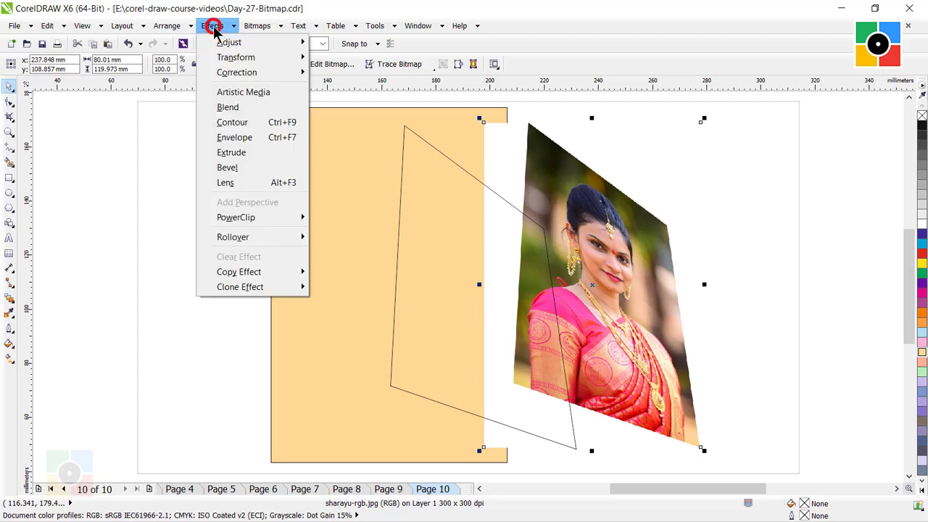
mouse_move(254, 223)
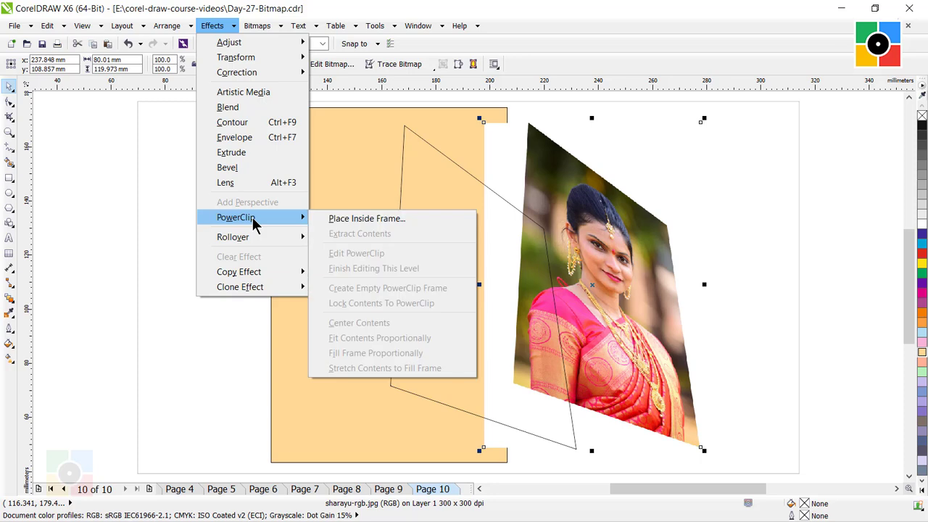
left_click(362, 223)
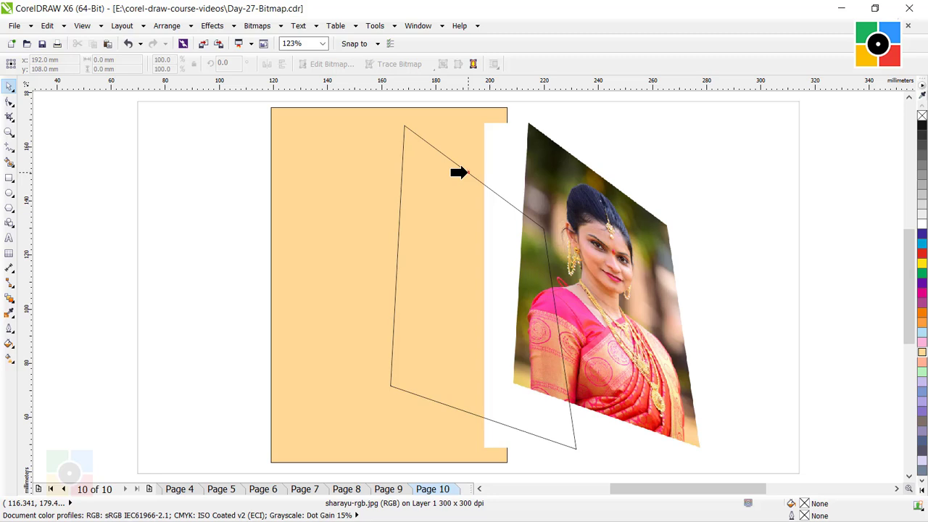
left_click(467, 173)
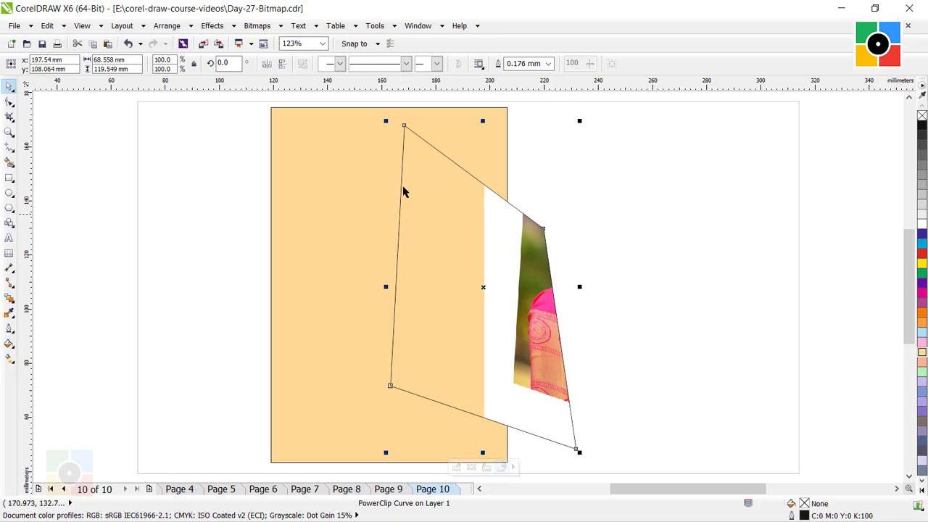
- Edit the PowerClip contents to align the rotated photo with the four-sided frame, and finish editing
left_click(215, 29)
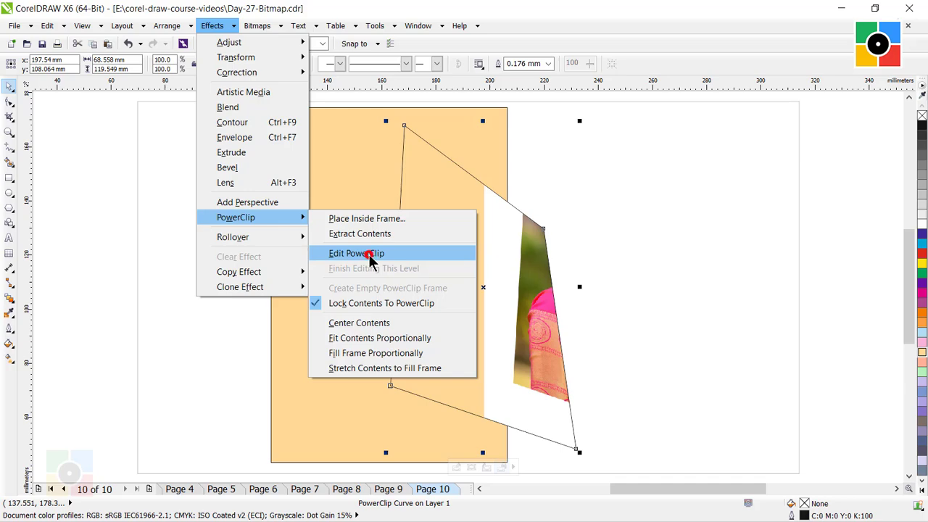
left_click(370, 260)
left_click(618, 256)
left_click_drag(621, 260, 495, 262)
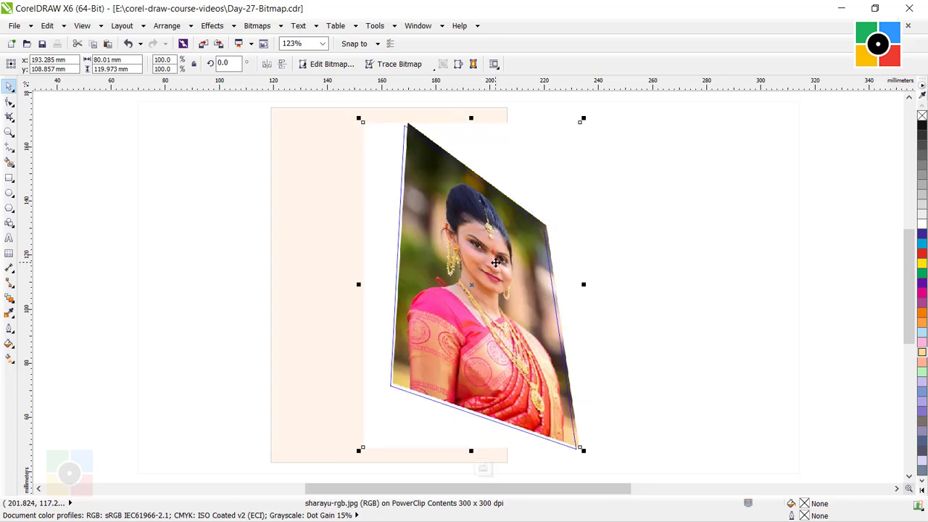
key("Left")
key("Left")
key("Down")
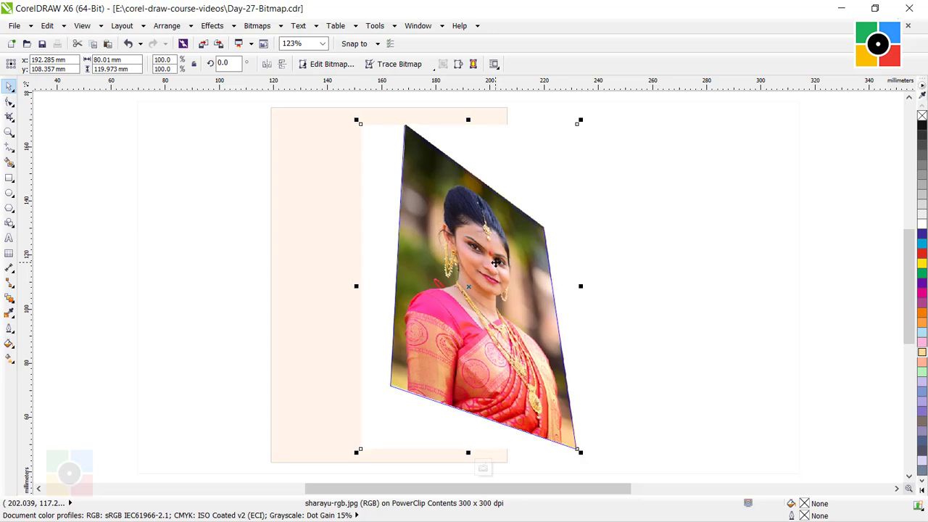
key("Down")
key("Up")
left_click(212, 26)
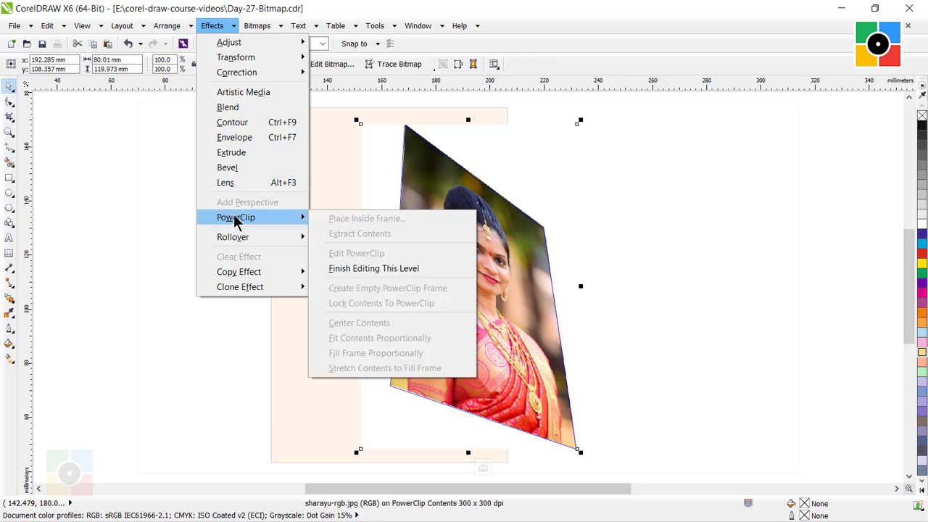
left_click(366, 271)
left_click(680, 281)
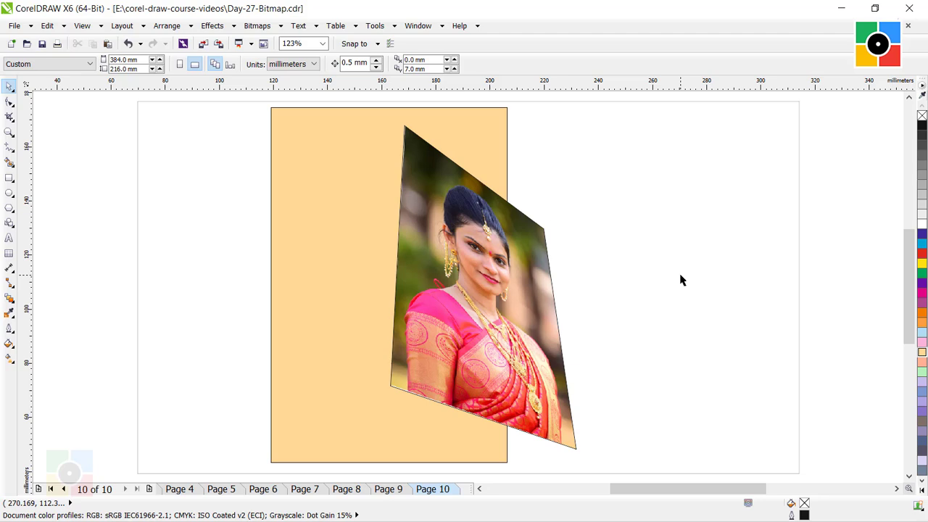
- Nudge the PowerClip frame's lower-left, lower-right and upper-left corner nodes slightly inward to hide the white edges, and deselect the frame
left_click(501, 264)
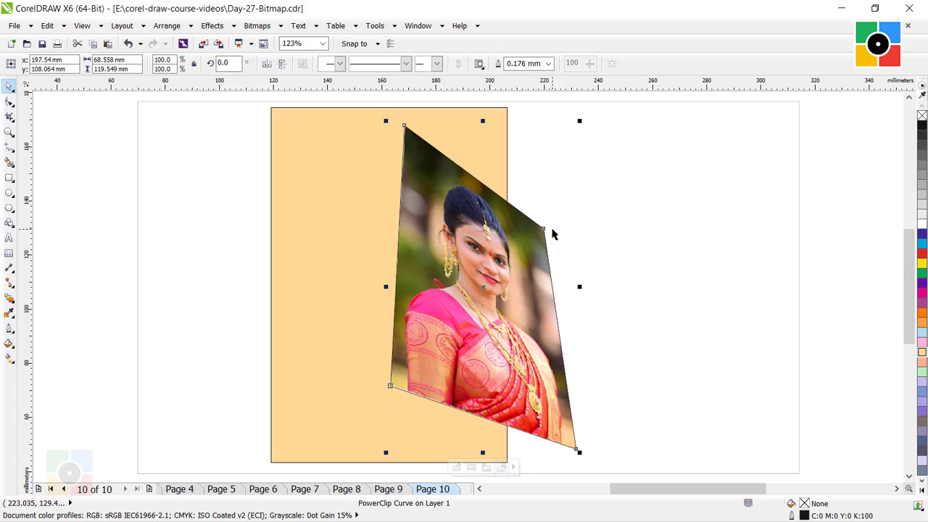
left_click(10, 105)
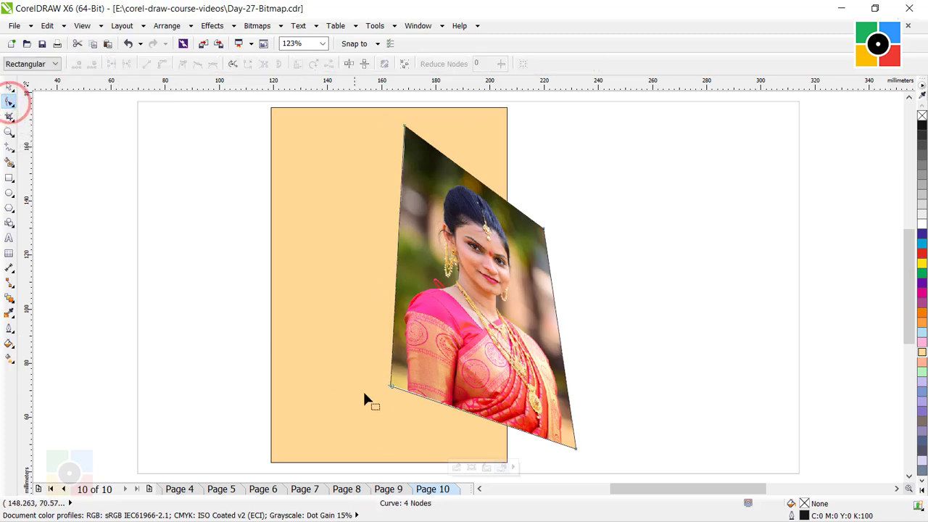
left_click_drag(391, 385, 393, 387)
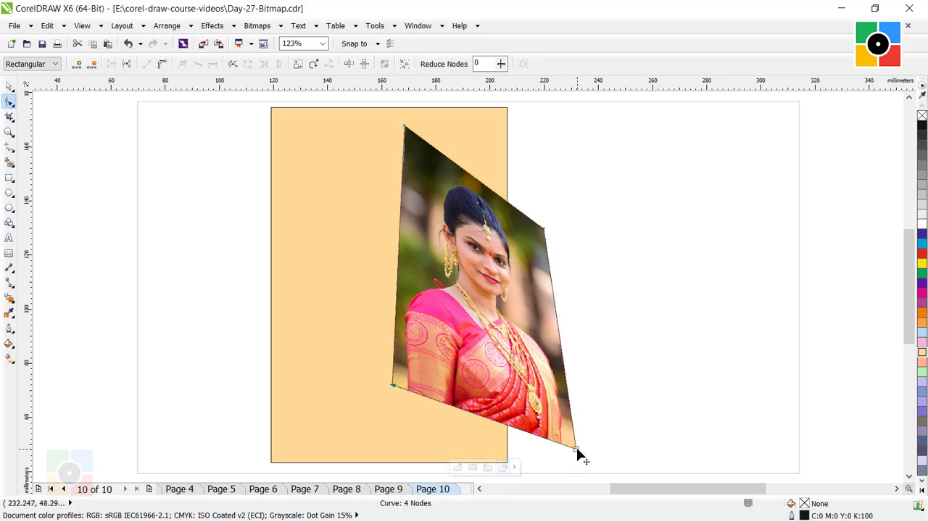
left_click_drag(576, 447, 575, 446)
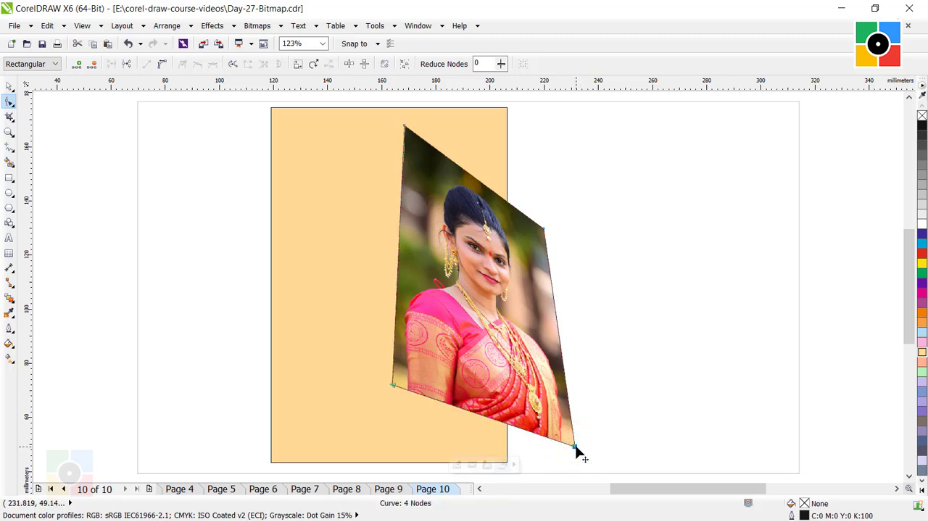
left_click(9, 86)
left_click(681, 319)
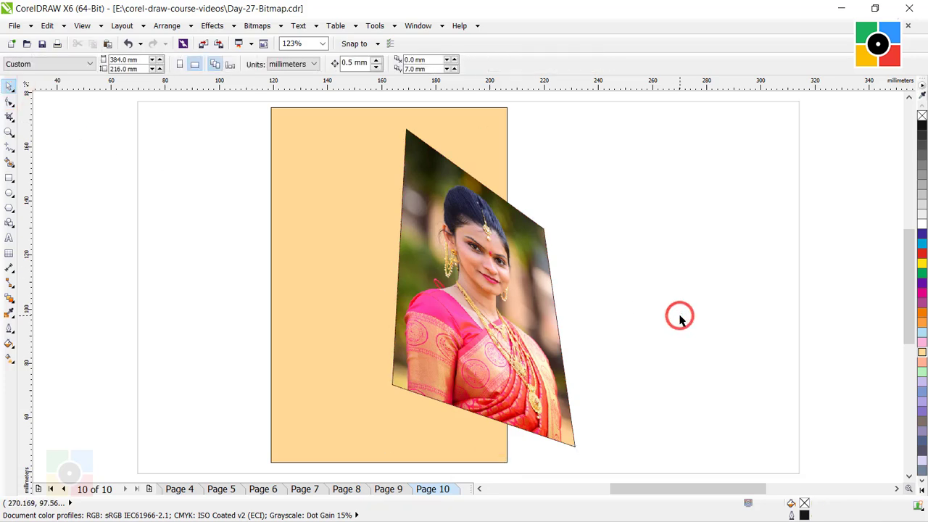